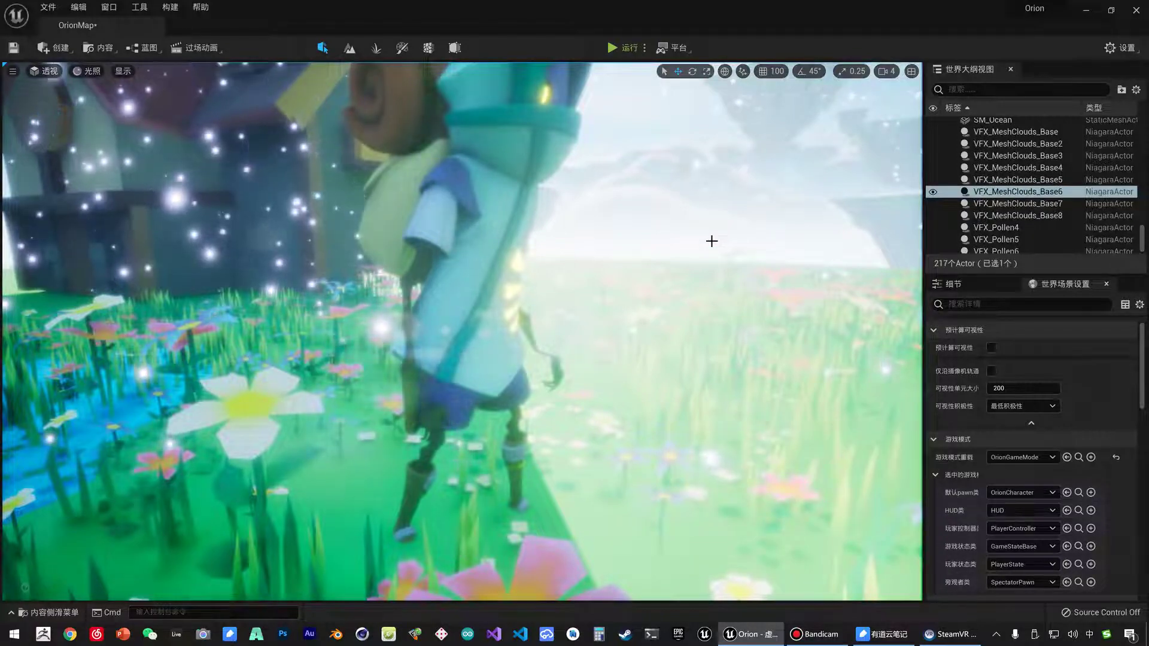
- Open the Content Drawer and expand the LearningKit_Games folder in the folder tree
mouse_move(526, 335)
right_down()
mouse_move(491, 324)
mouse_move(455, 335)
right_up()
key(ctrl+space)
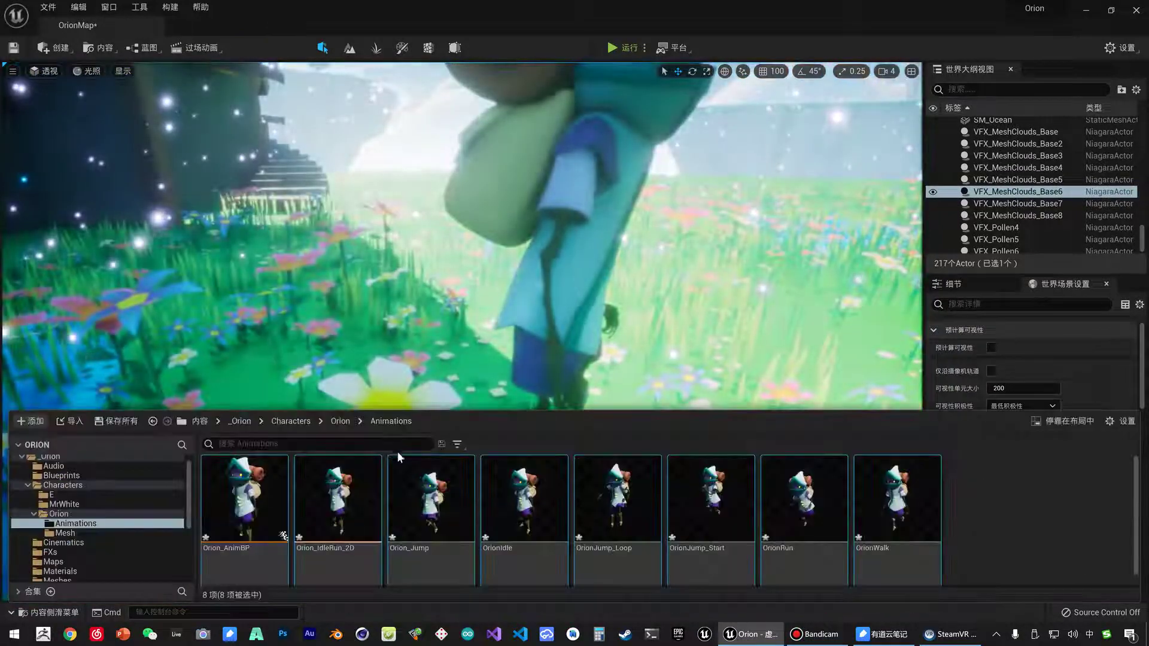
scroll(70, 523, down, 2)
scroll(70, 523, down, 2)
click(68, 542)
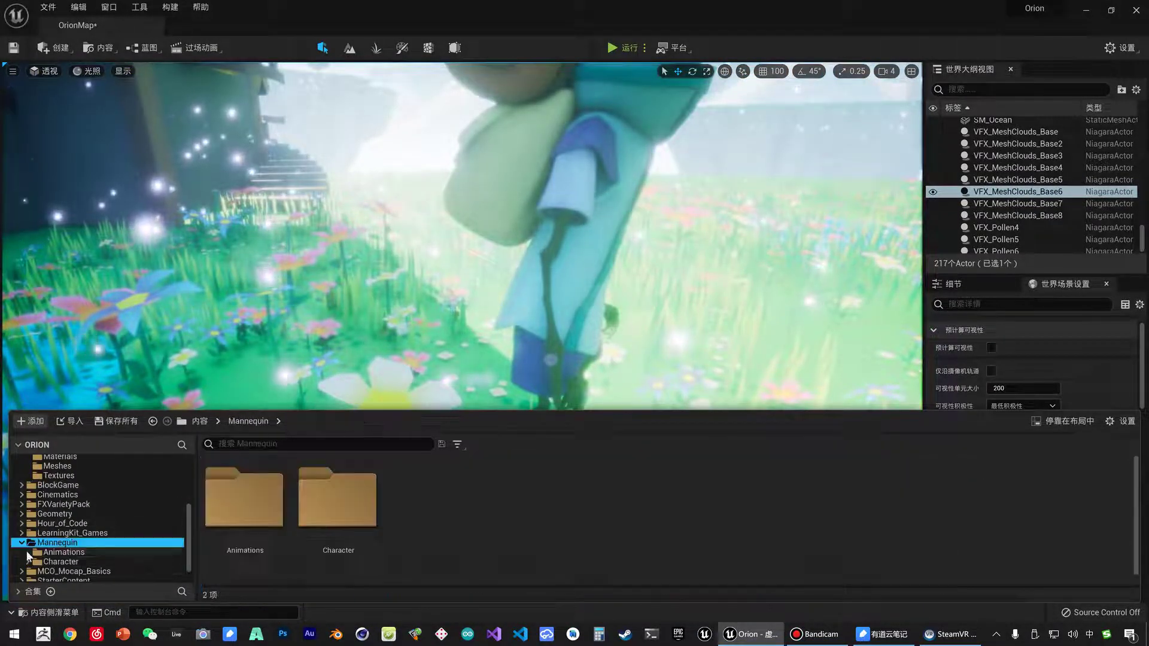
click(29, 534)
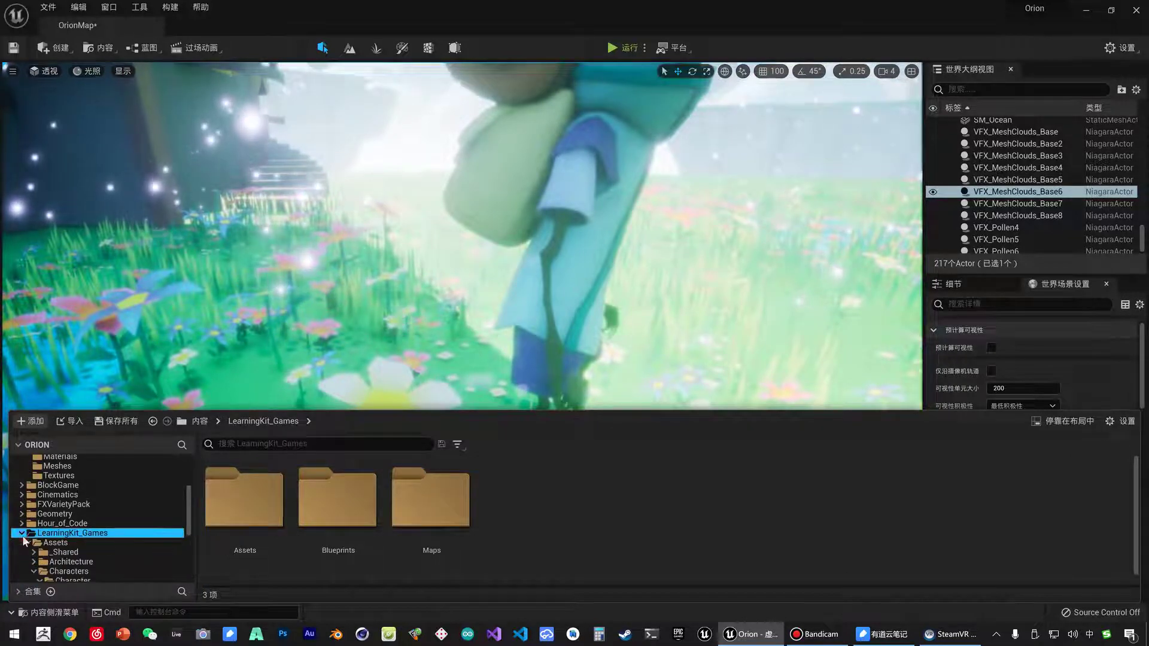
- Browse into Character > Animations to list the 28 EpicCharacter animations
scroll(24, 541, down, 1)
click(69, 543)
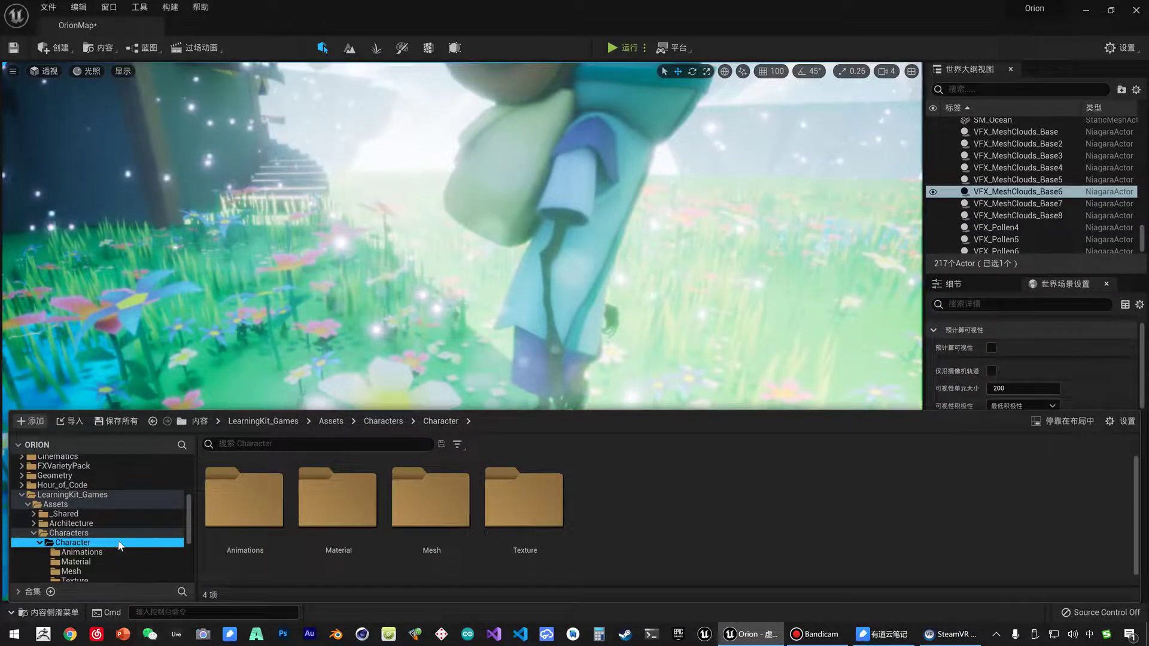
scroll(119, 545, down, 1)
scroll(105, 529, up, 1)
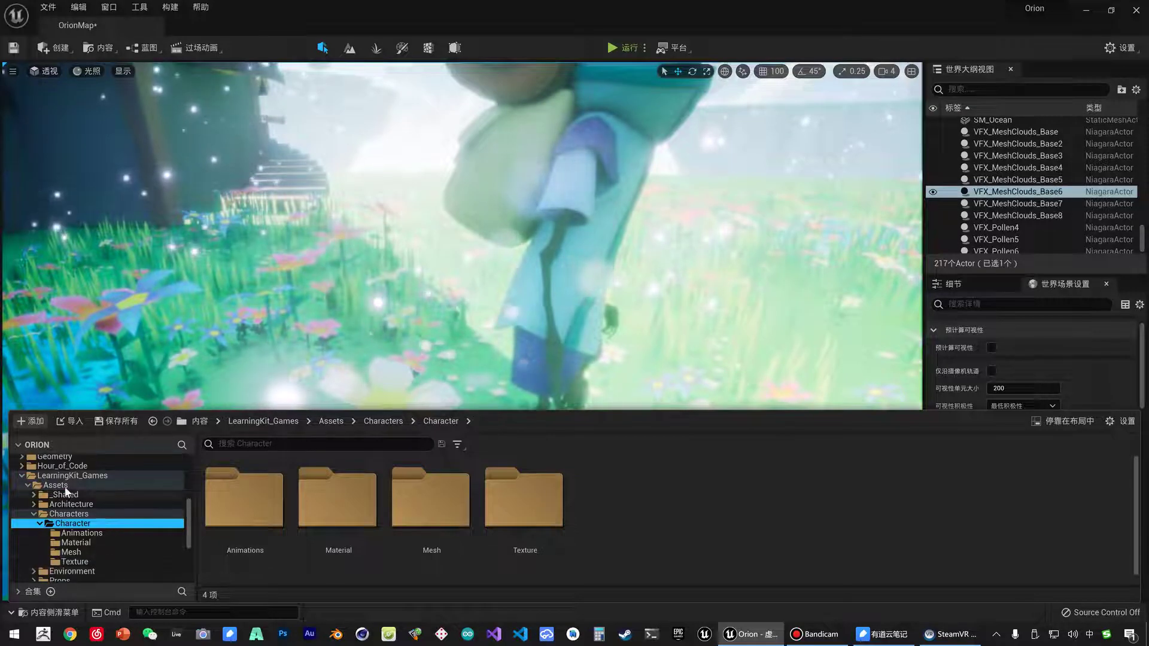
click(55, 485)
click(69, 514)
click(72, 524)
- Select the EpicCharacter_Walk animation in the Animations folder
click(96, 533)
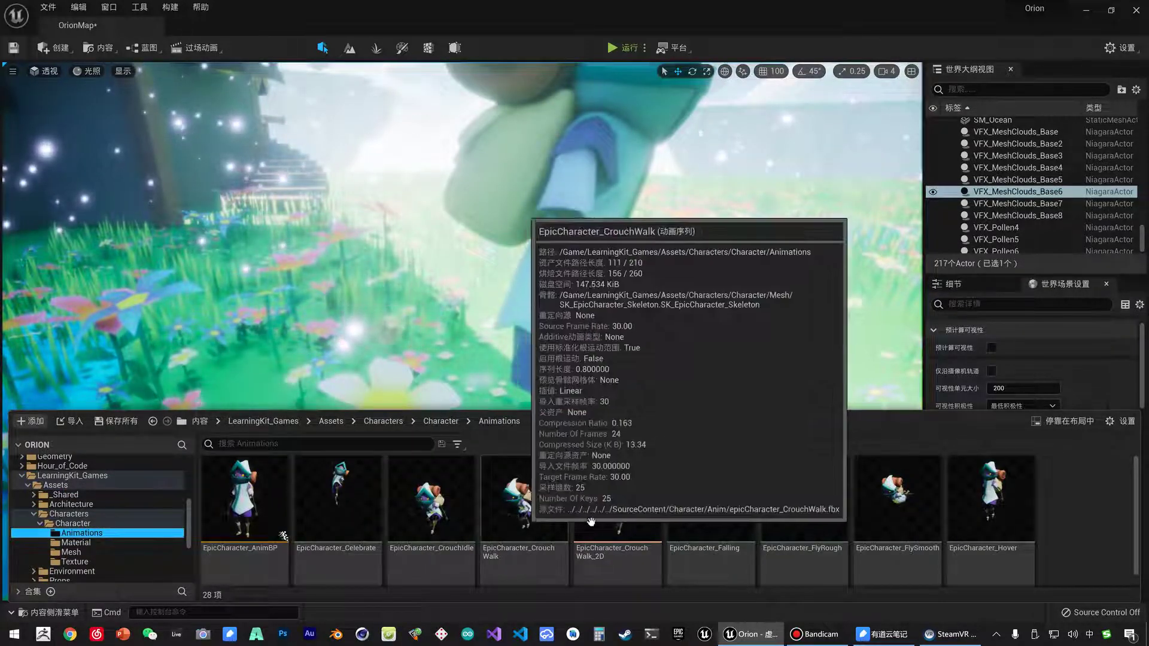
scroll(937, 541, down, 2)
scroll(937, 540, down, 1)
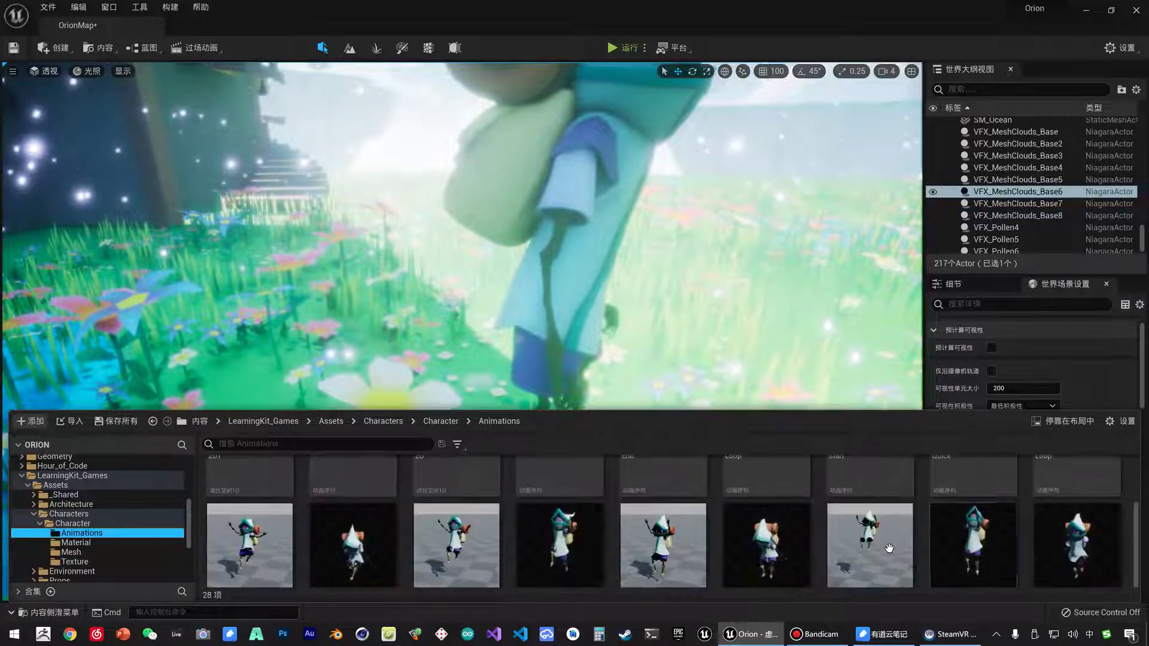
scroll(903, 547, down, 1)
scroll(546, 561, down, 1)
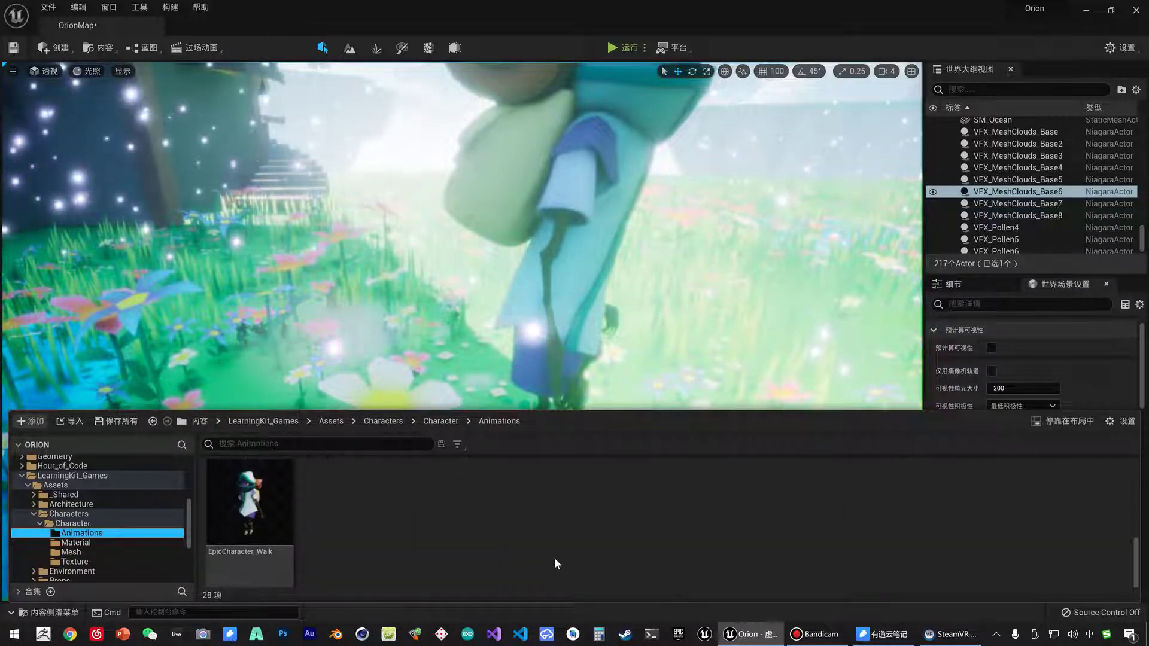
drag(550, 552, 215, 478)
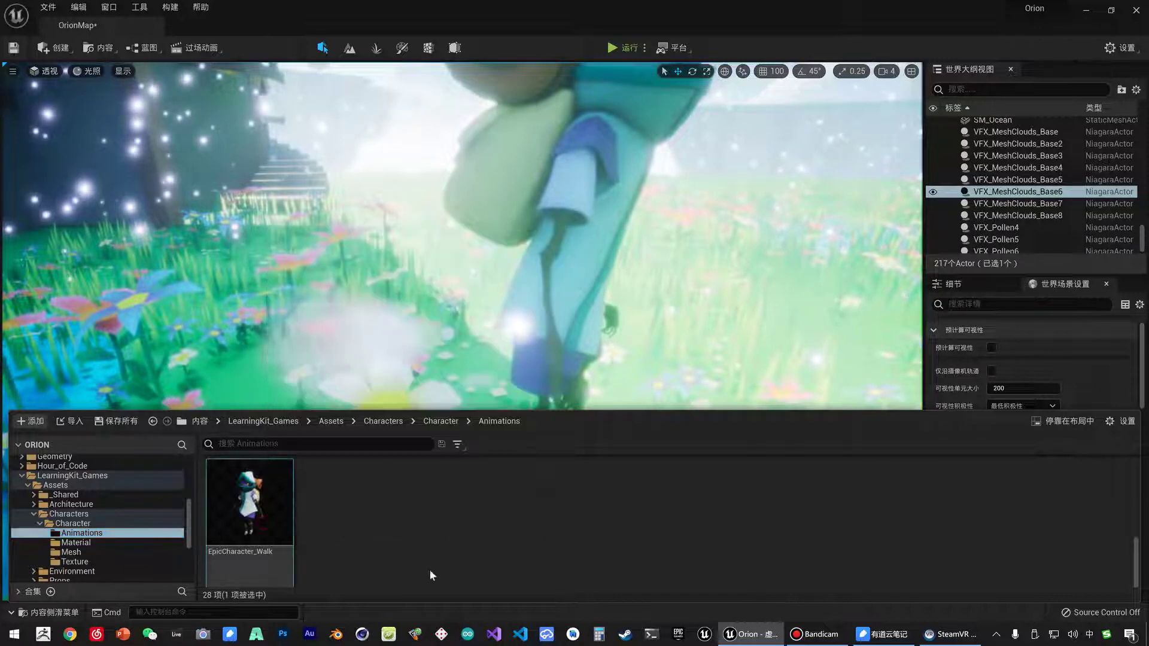
- Add EpicCharacter_Run and EpicCharacter_Idle to the selection
scroll(475, 562, up, 1)
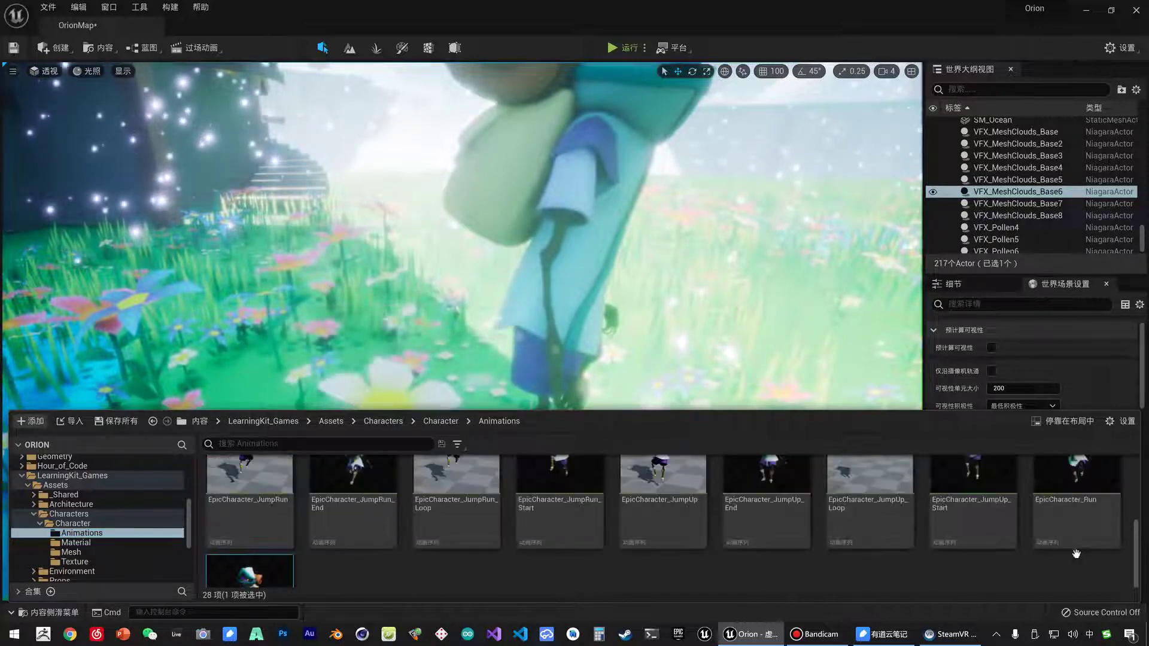
ctrl+click(1075, 510)
scroll(1076, 515, up, 1)
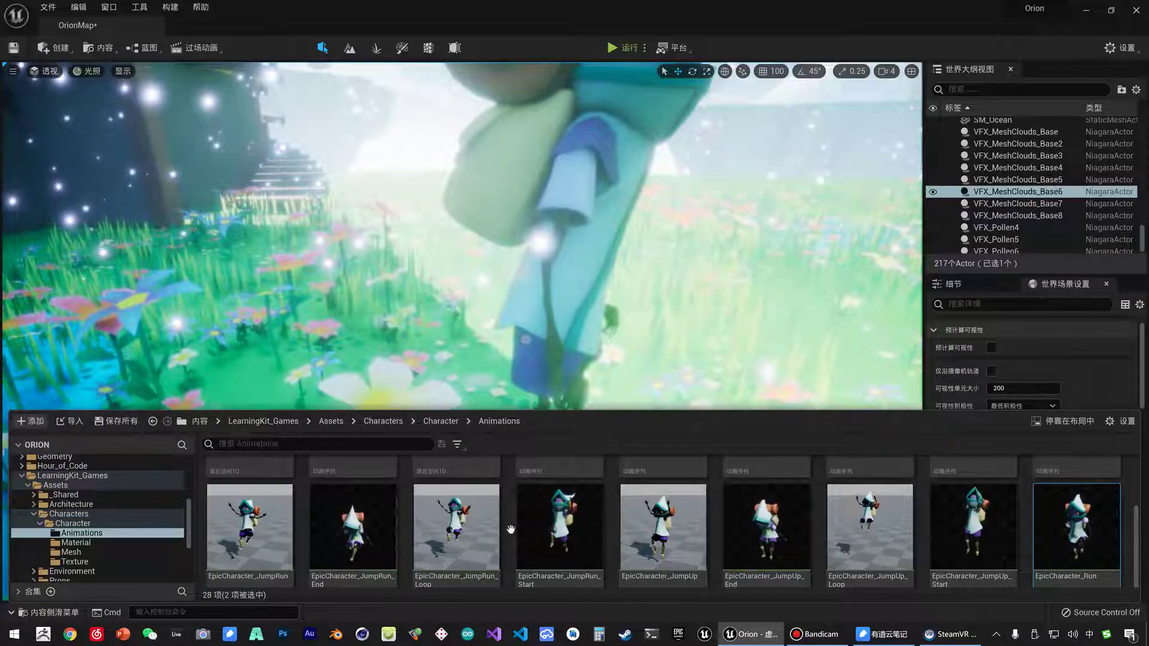
scroll(914, 551, up, 1)
scroll(914, 551, up, 2)
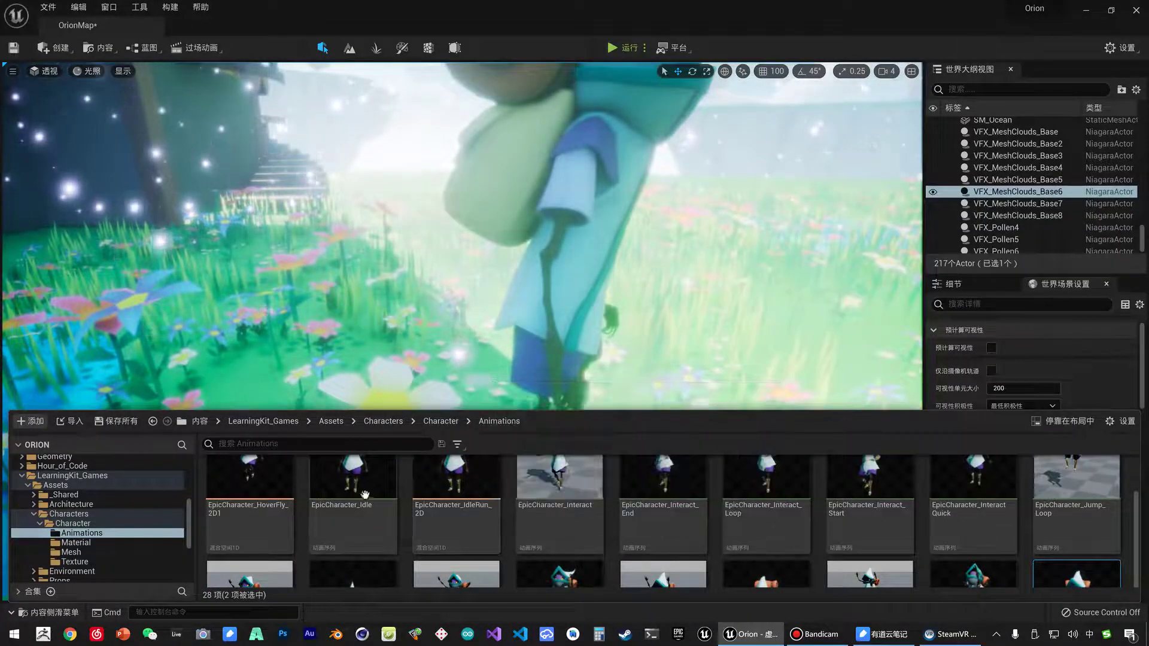
drag(365, 494, 367, 501)
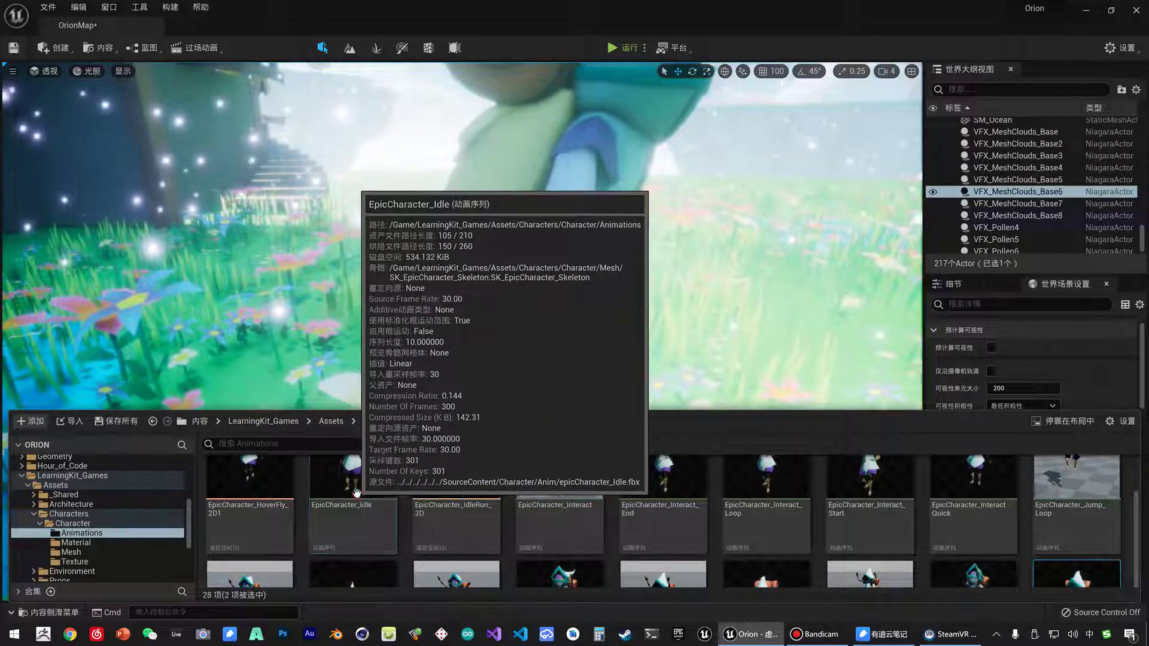
scroll(457, 507, down, 3)
scroll(457, 507, down, 2)
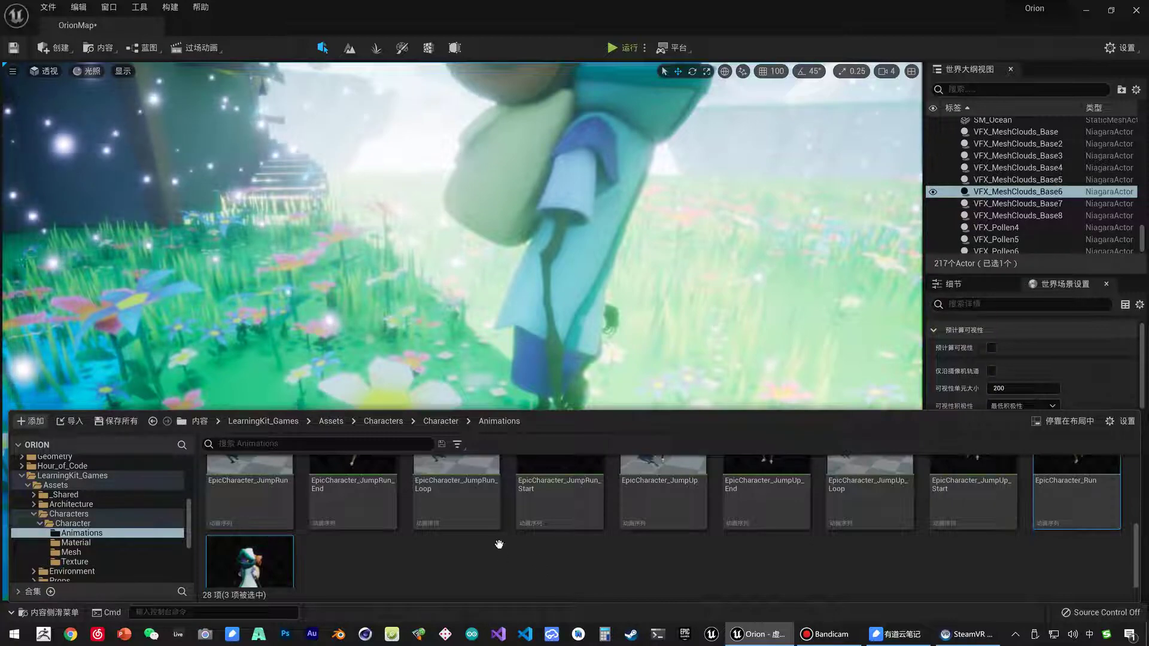
scroll(387, 513, up, 2)
scroll(371, 521, down, 3)
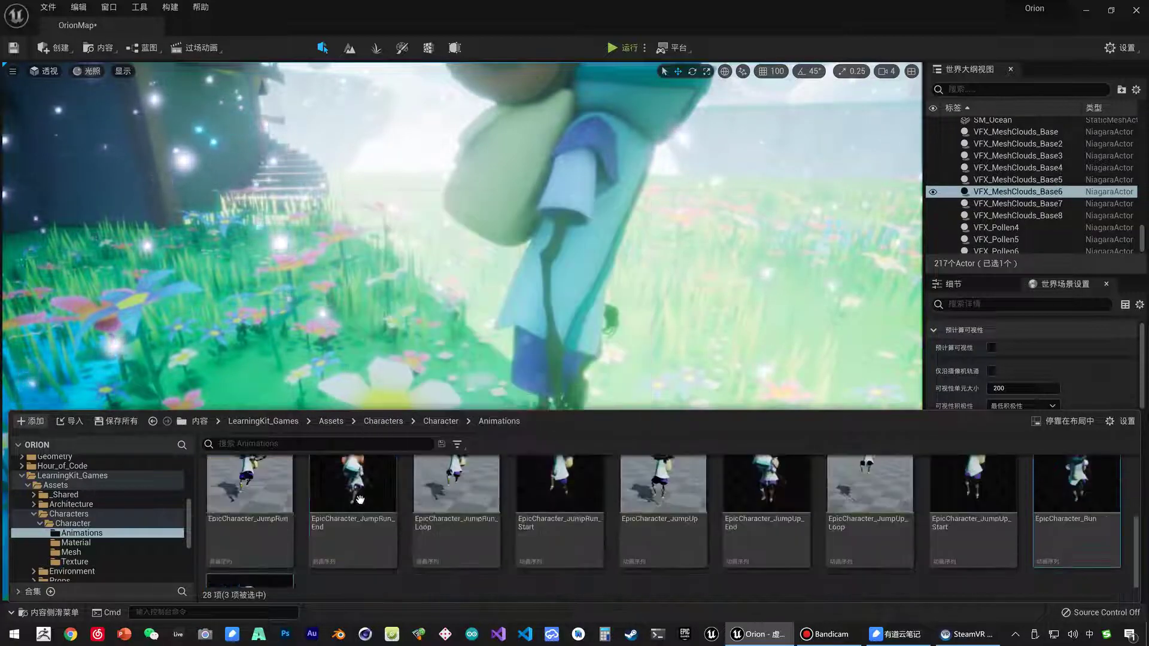
scroll(403, 526, up, 3)
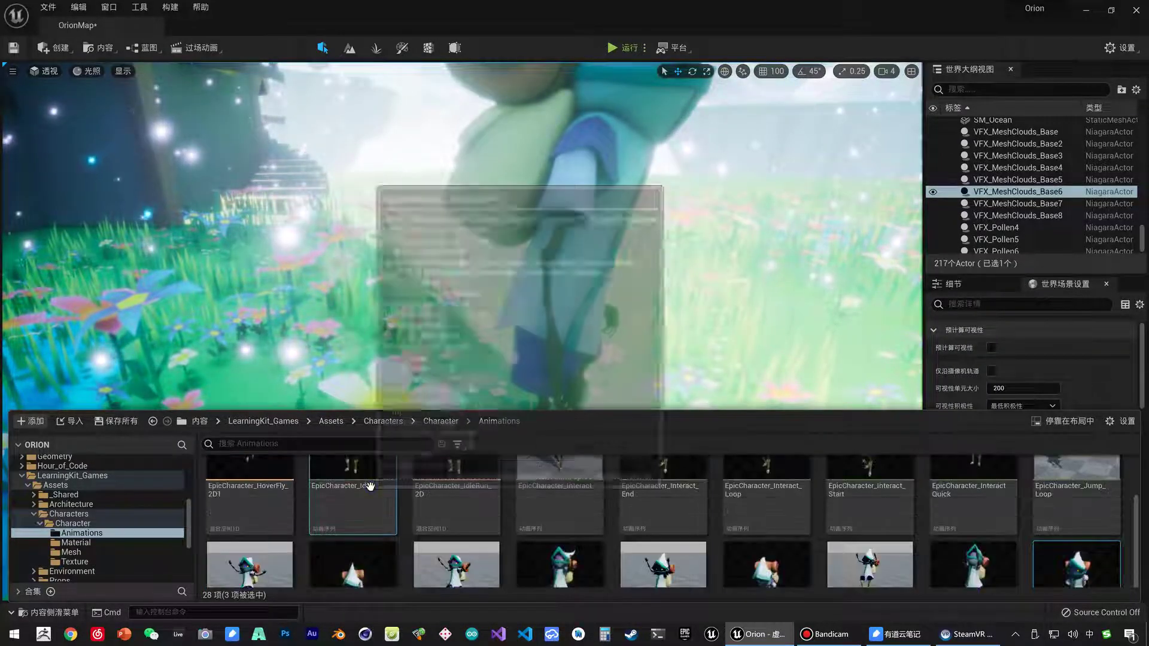
- Duplicate and retarget the three selected animations, choosing SK_OrionCharacter as the target skeleton
right_click(372, 512)
mouse_move(473, 157)
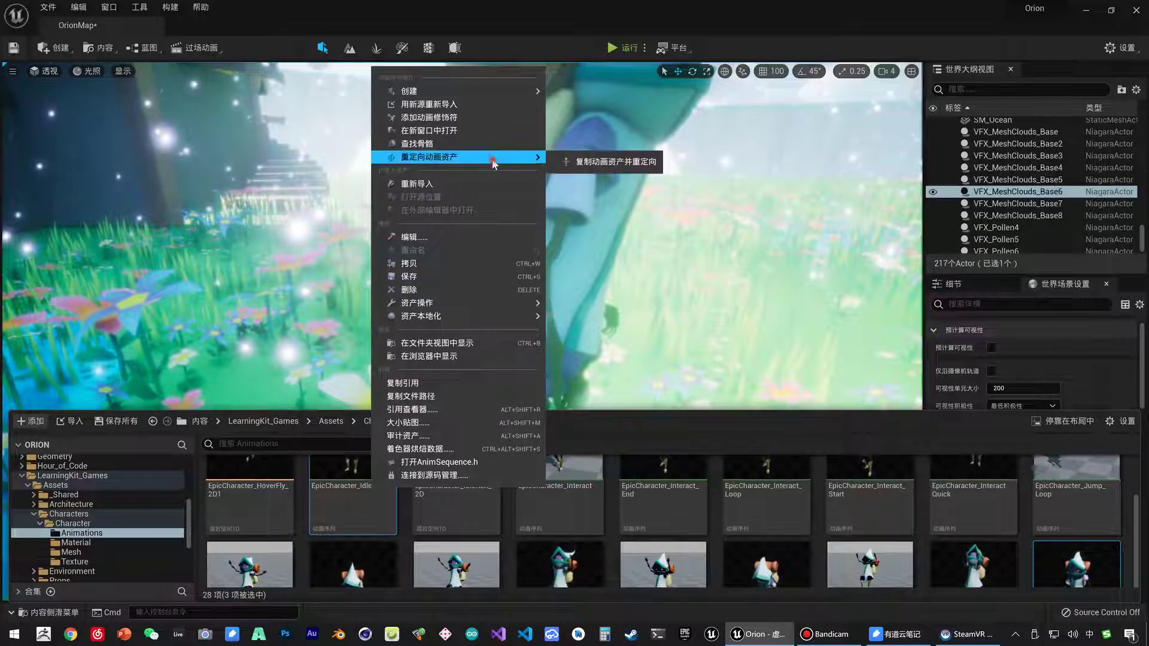
click(587, 159)
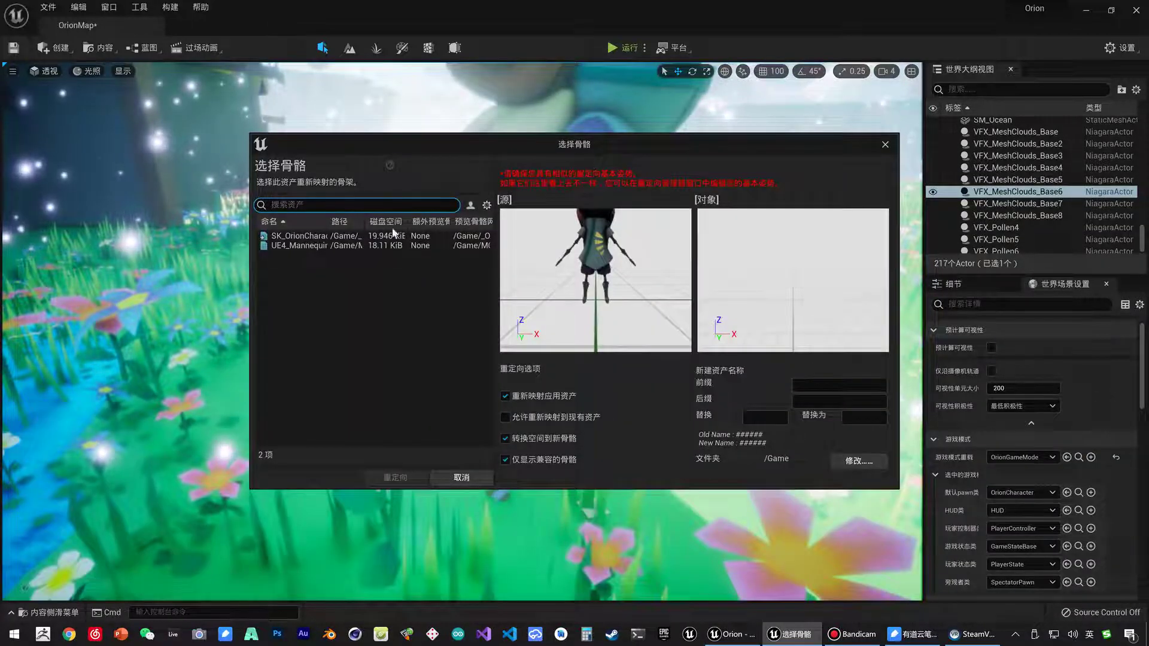
click(295, 235)
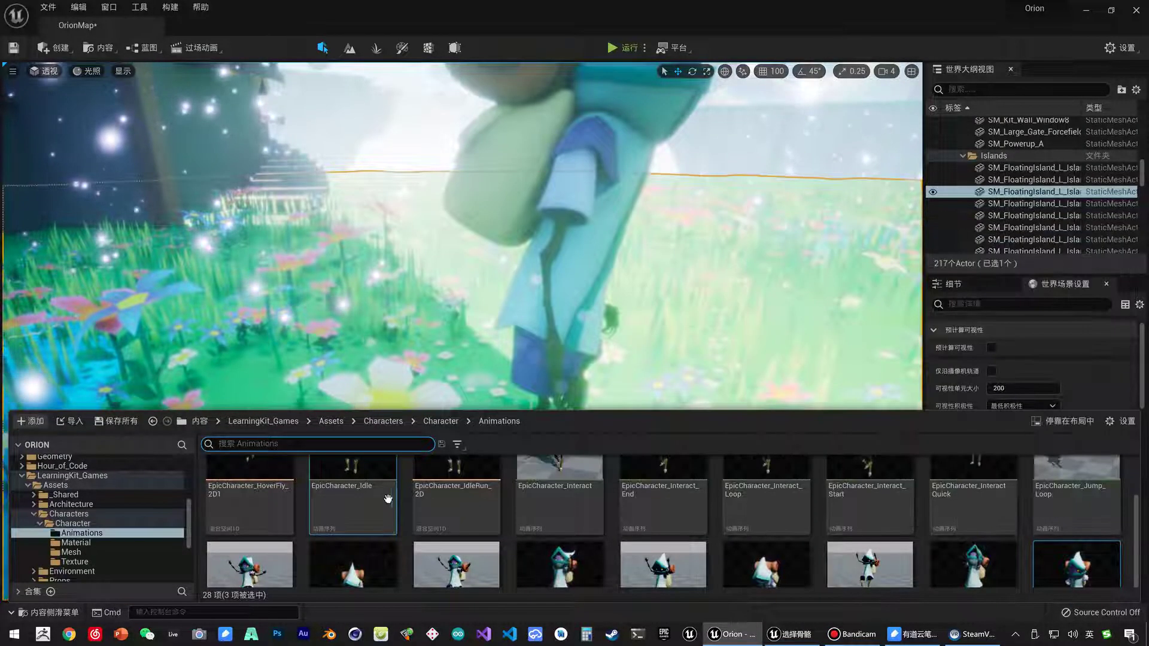
key(ctrl+space)
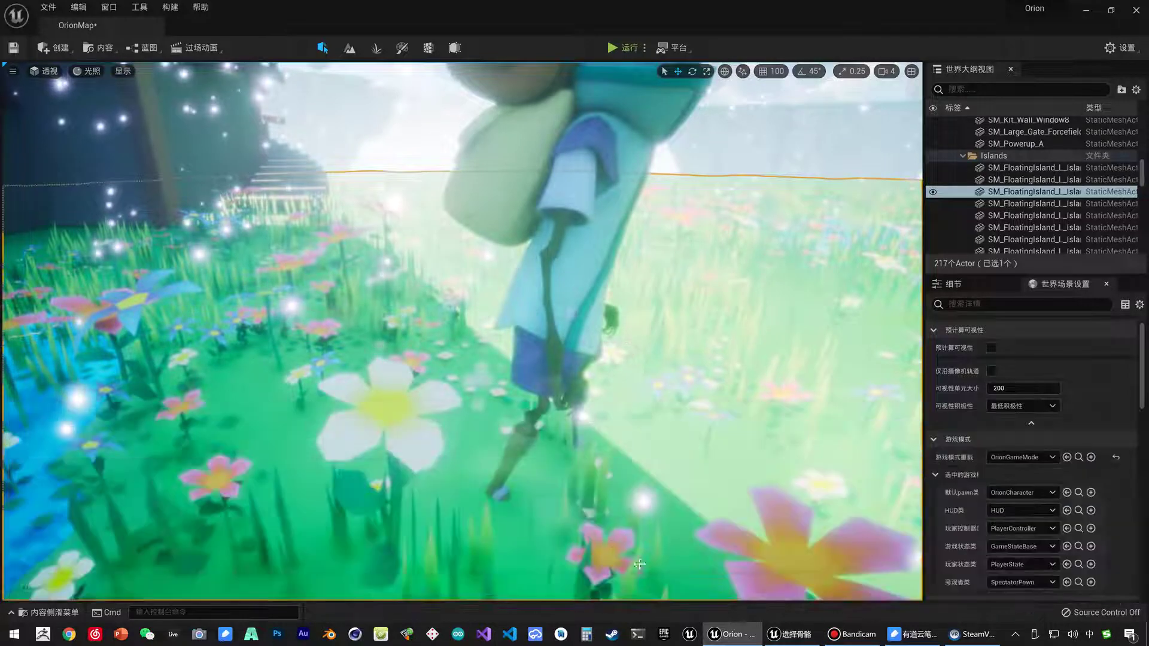
click(785, 637)
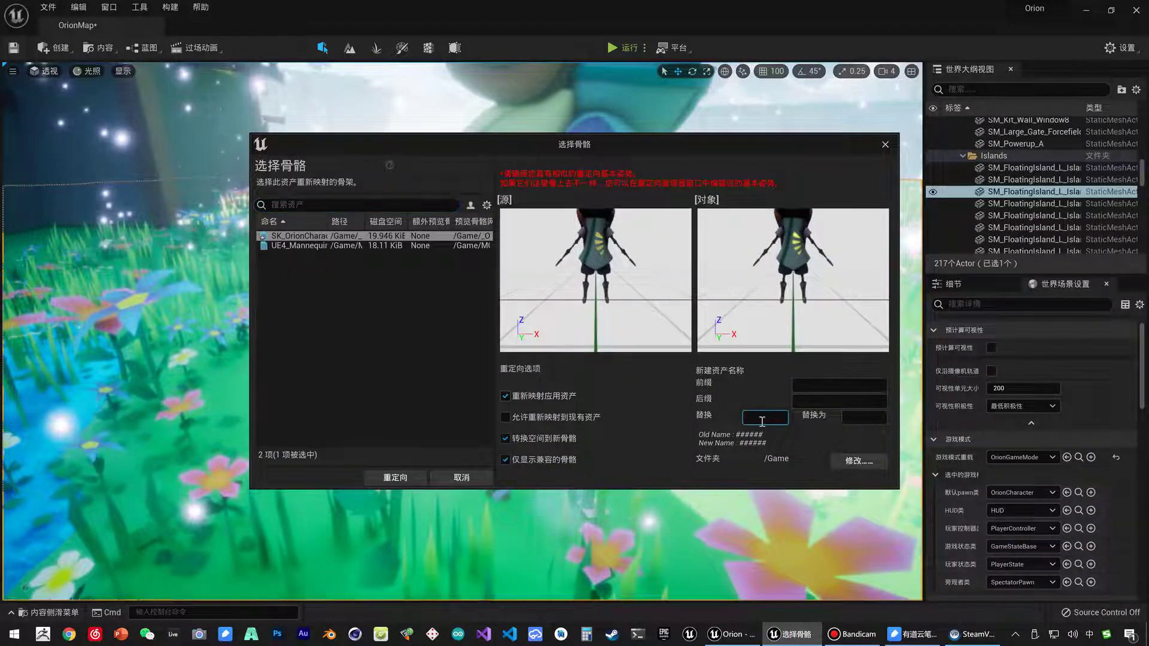
- Set the retarget rename to replace 'EpicCharacter' with 'Orion'
text(Epic)
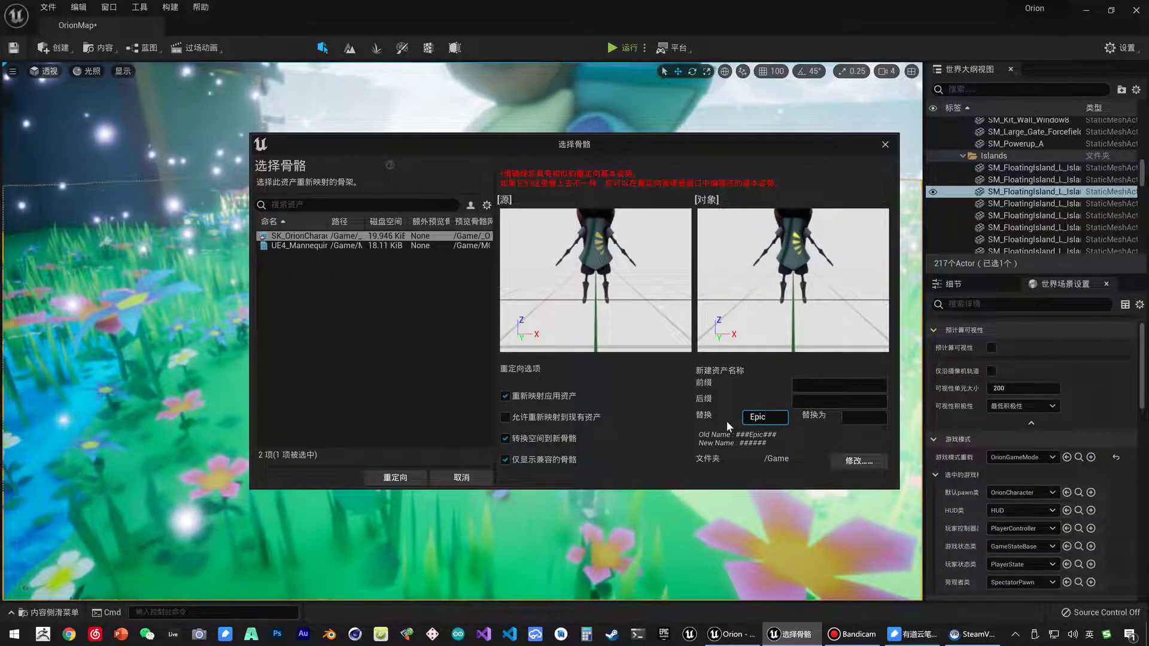
text(Character)
key(Tab)
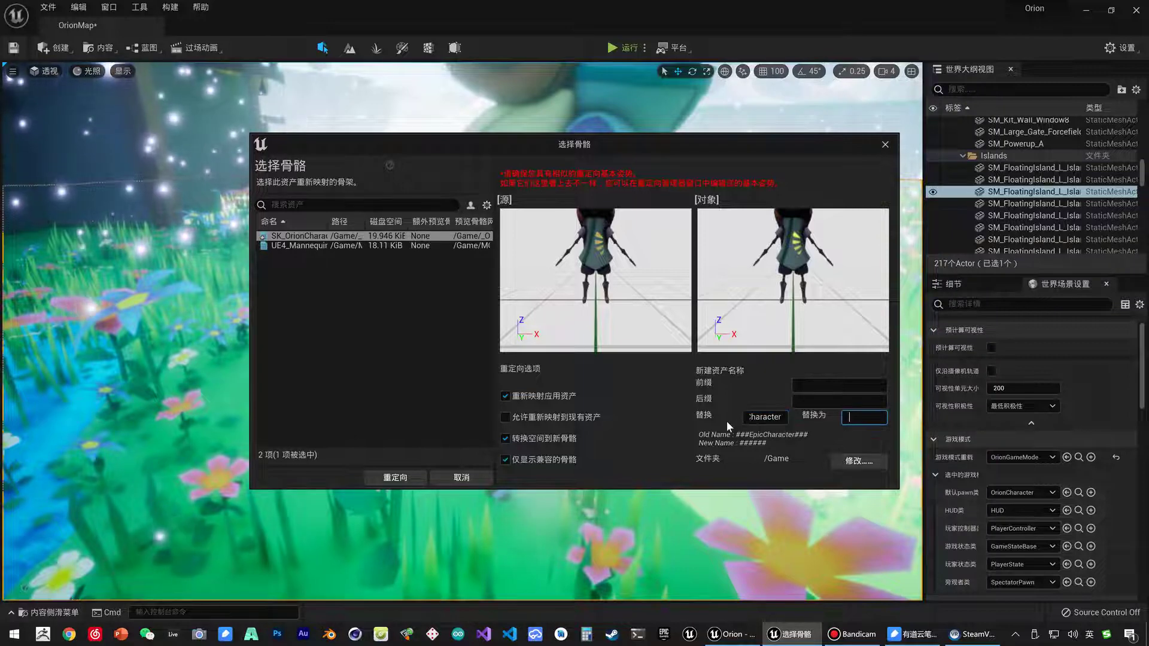
text(Orion)
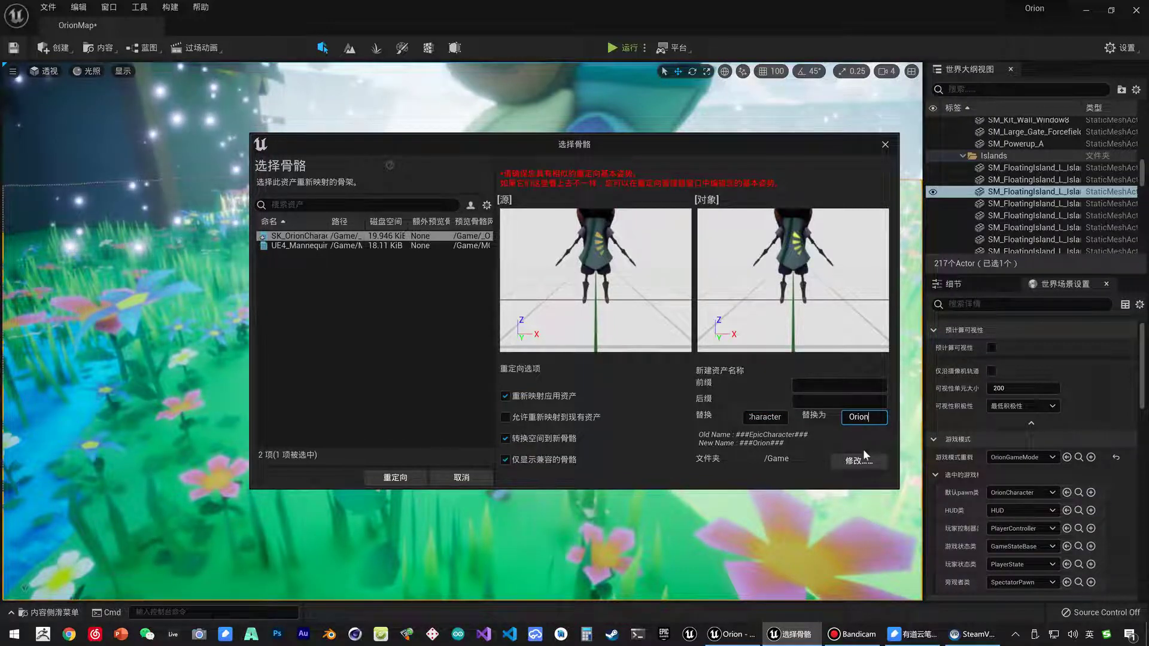
- Set the destination to _Orion/Characters/Orion and run the retarget
click(859, 461)
click(454, 253)
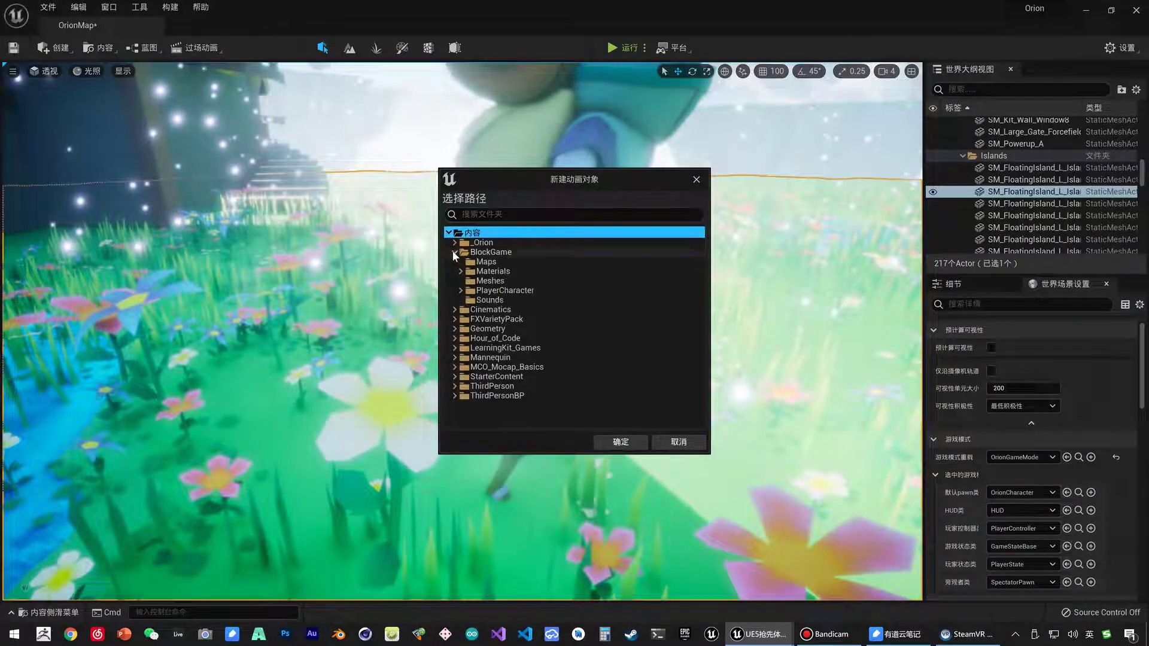
click(455, 243)
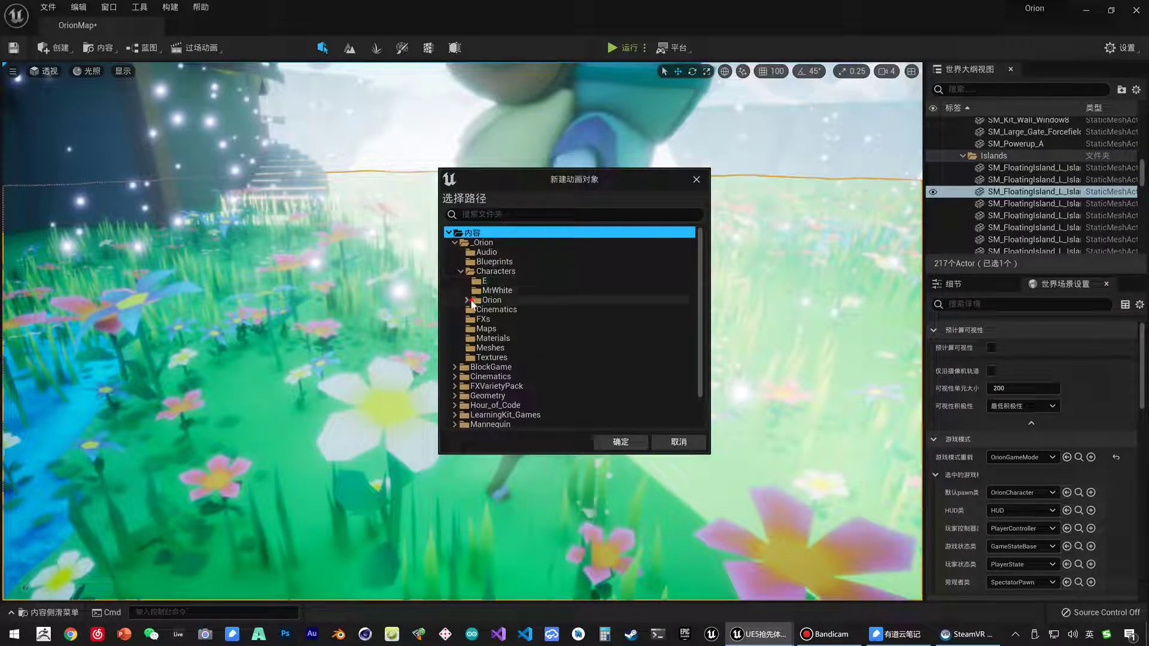
click(478, 300)
click(629, 444)
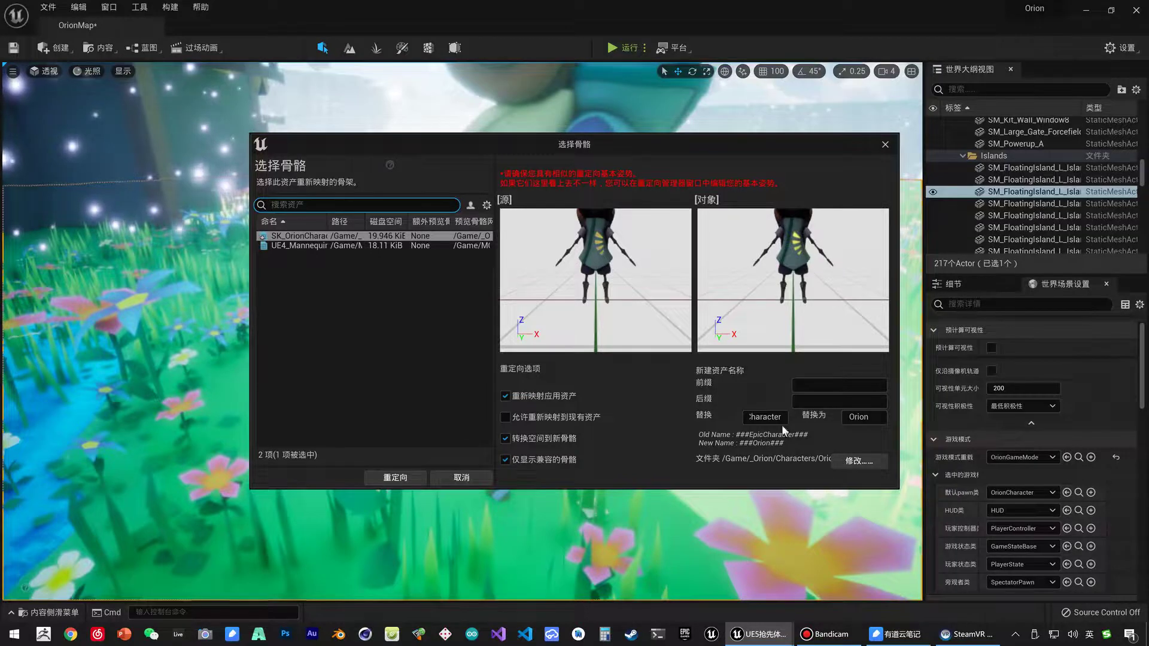
drag(618, 148, 603, 158)
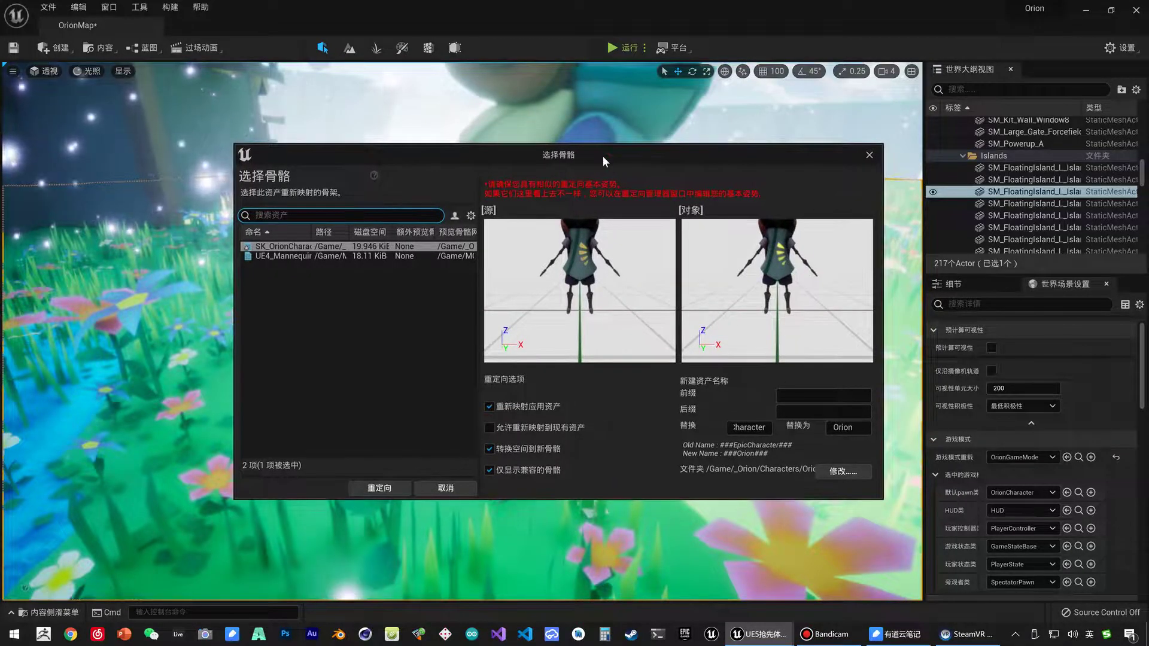
click(386, 489)
click(402, 429)
key(ctrl+space)
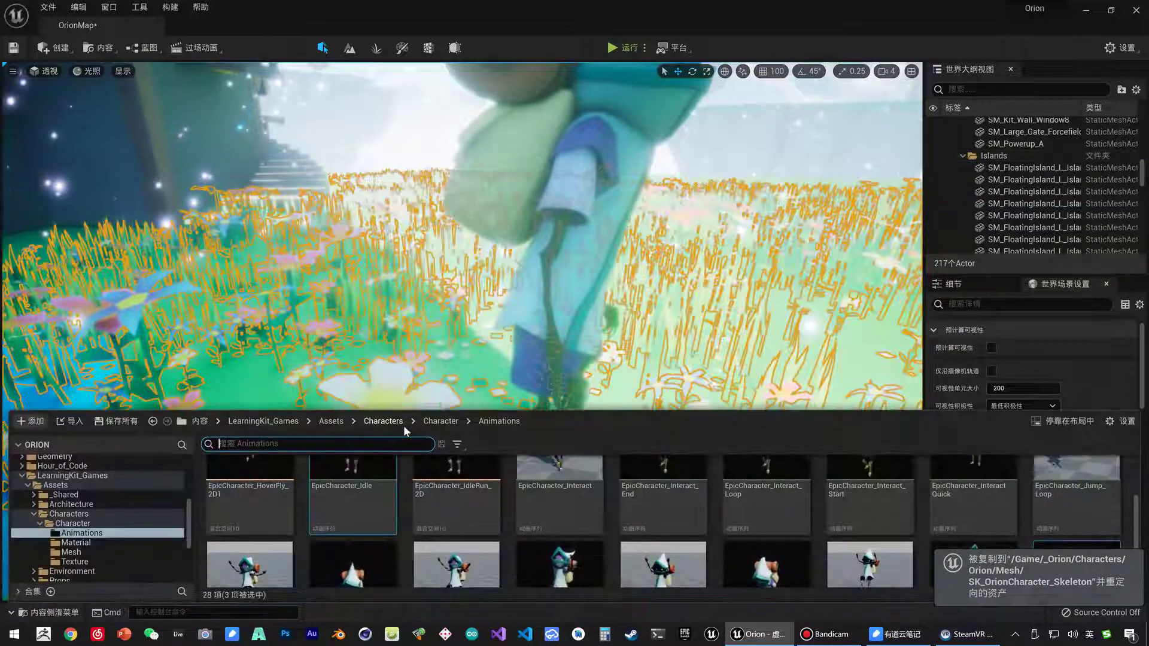
scroll(78, 487, up, 5)
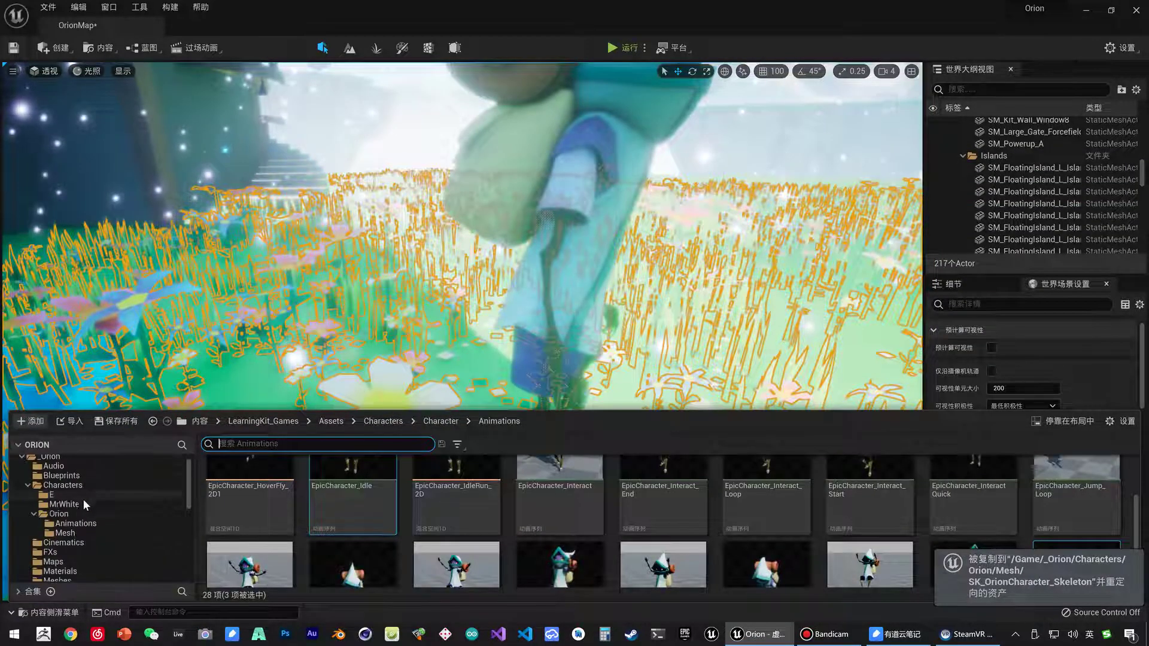
click(76, 523)
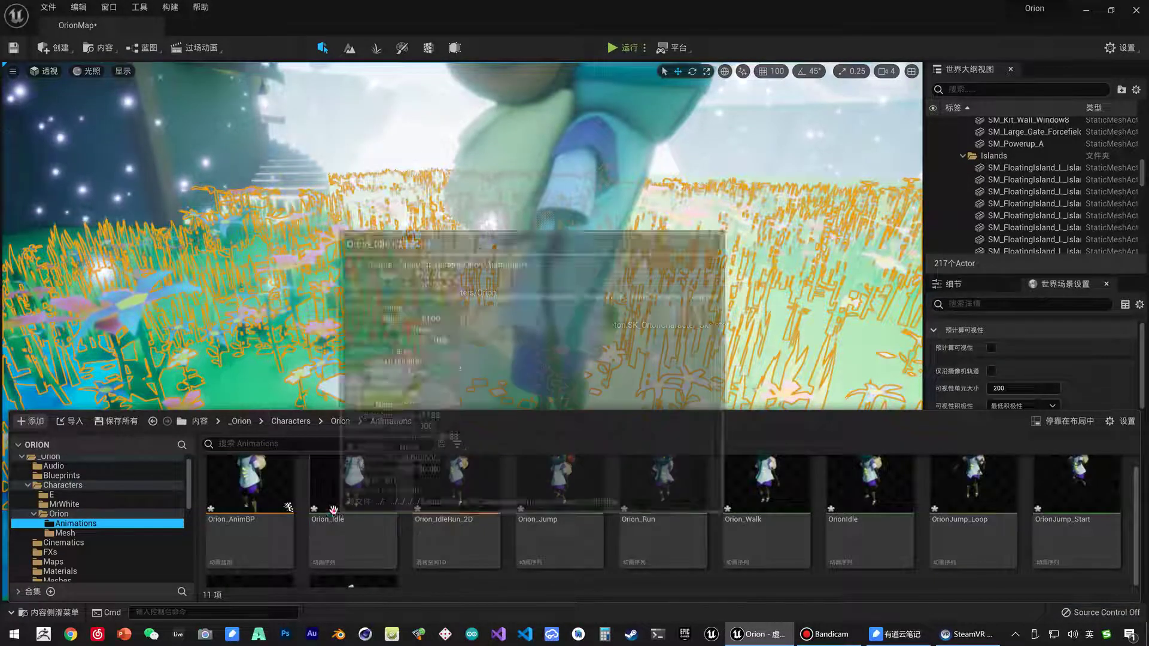
click(353, 527)
click(744, 508)
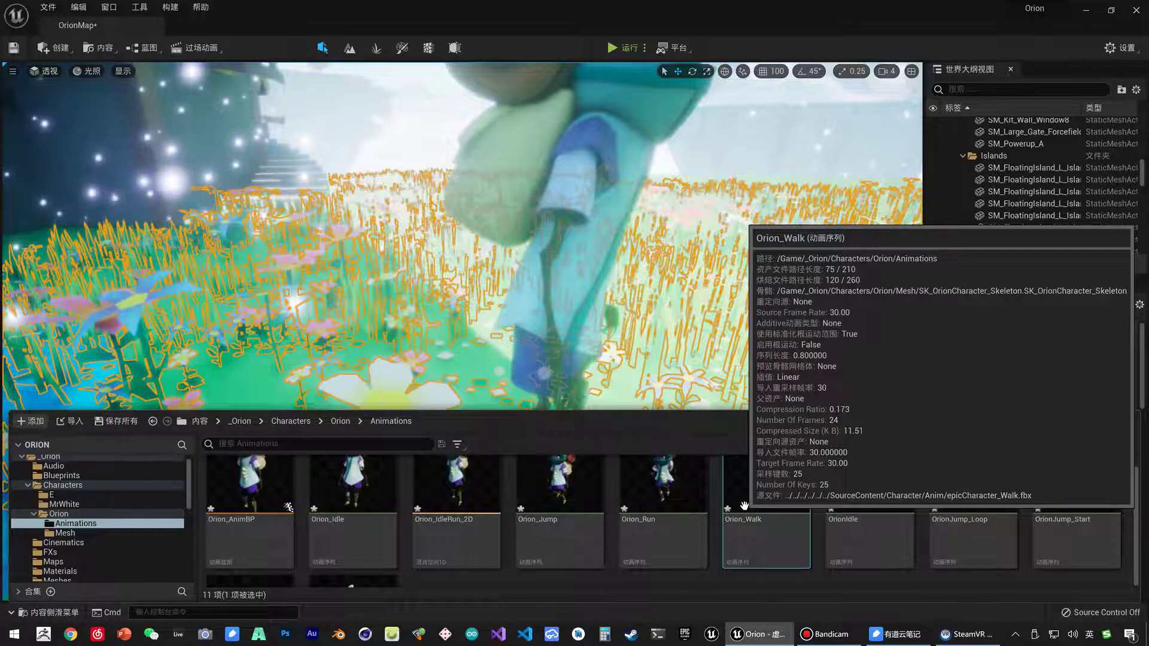
- Open Orion_AnimBP, go to the Orion_IdleRun_2D blend space, and preview the old OrionRun animation
double_click(249, 485)
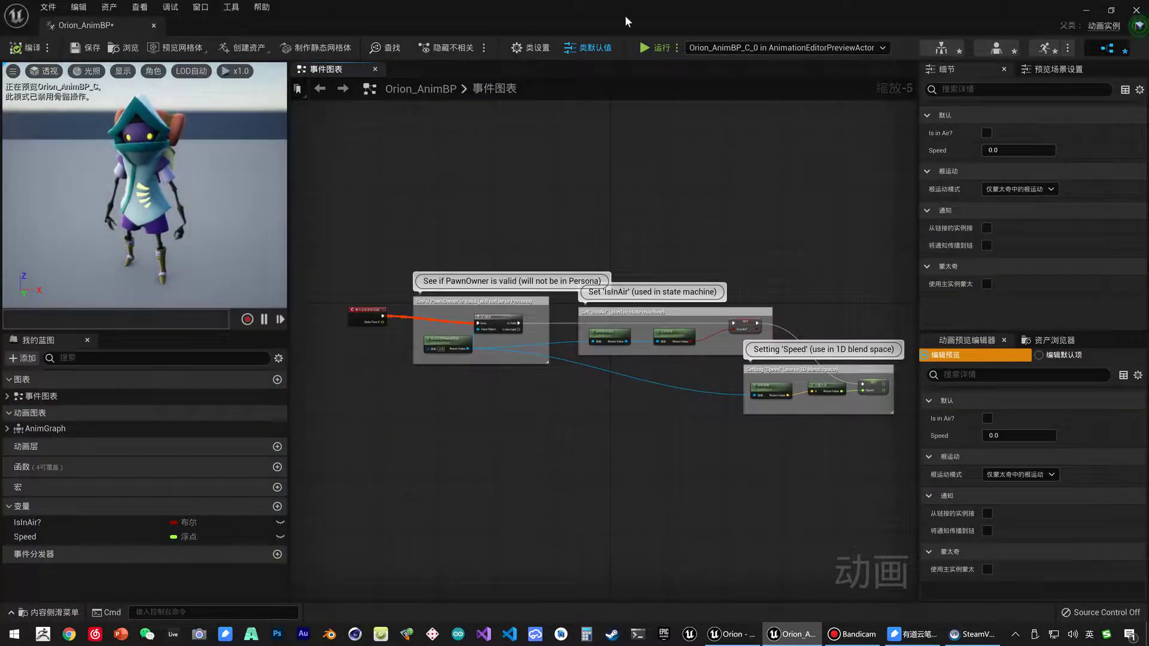
click(1041, 52)
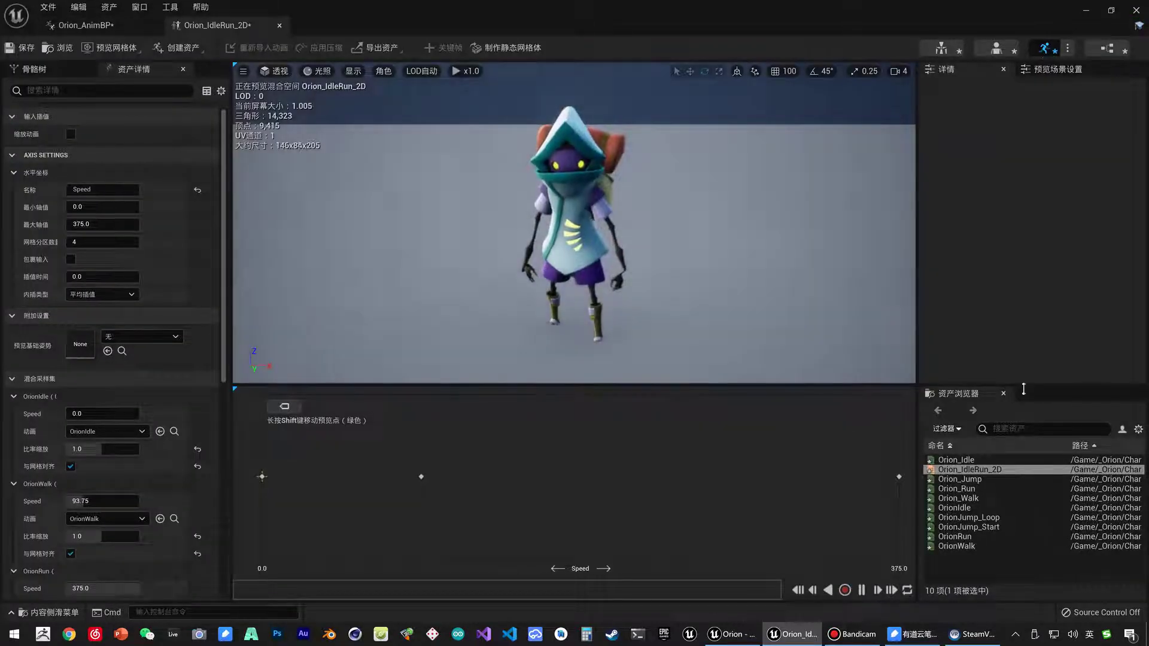
double_click(981, 537)
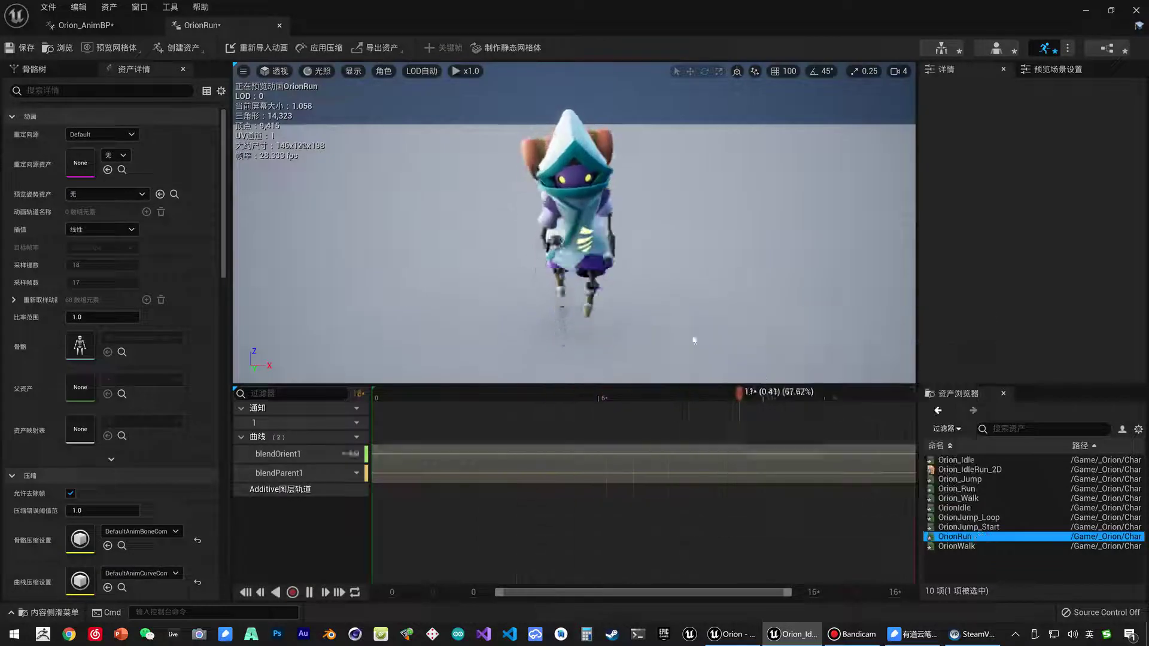
- Compare old OrionWalk with retargeted Orion_Run, then open the Orion_IdleRun_2D blend space
double_click(958, 547)
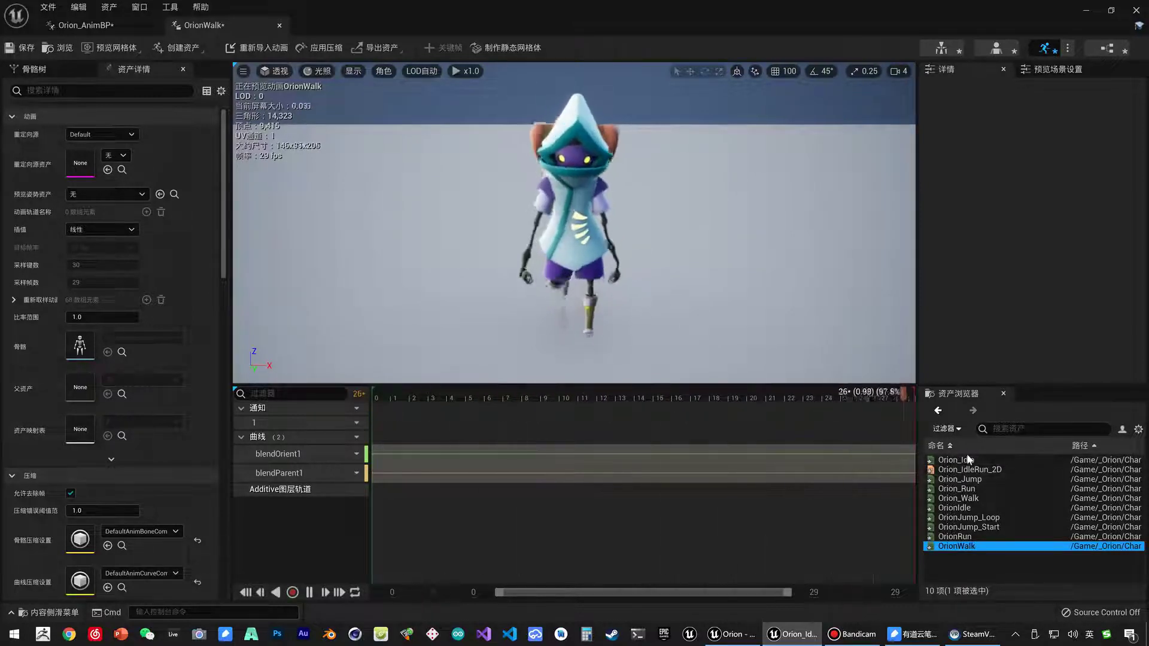
click(976, 489)
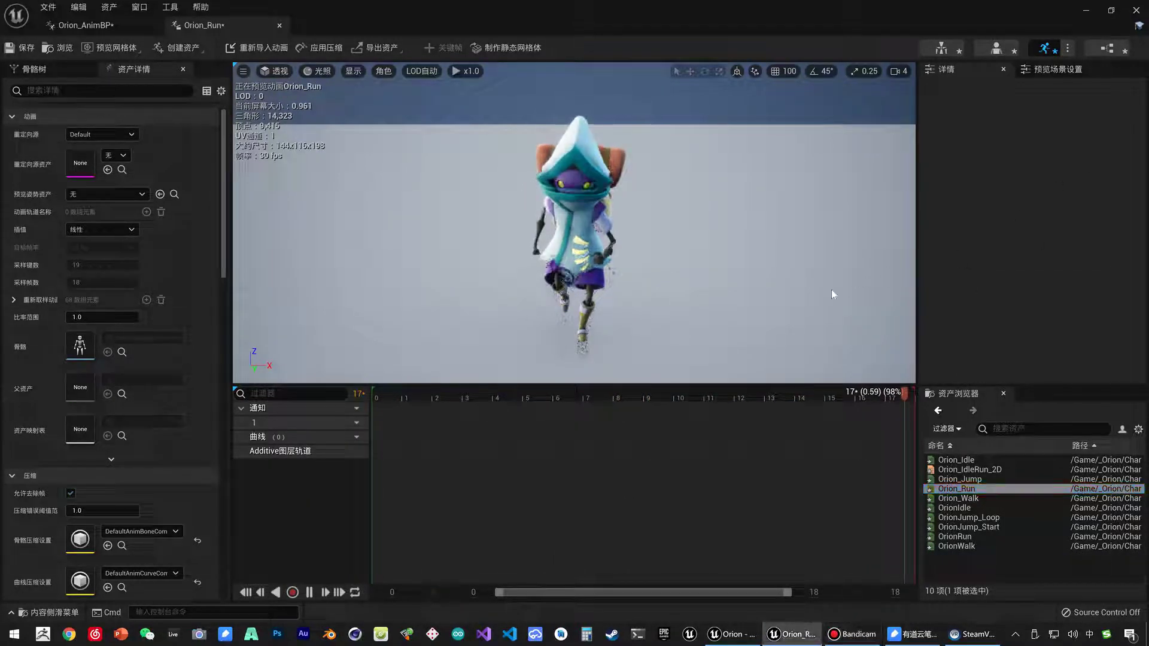
click(987, 470)
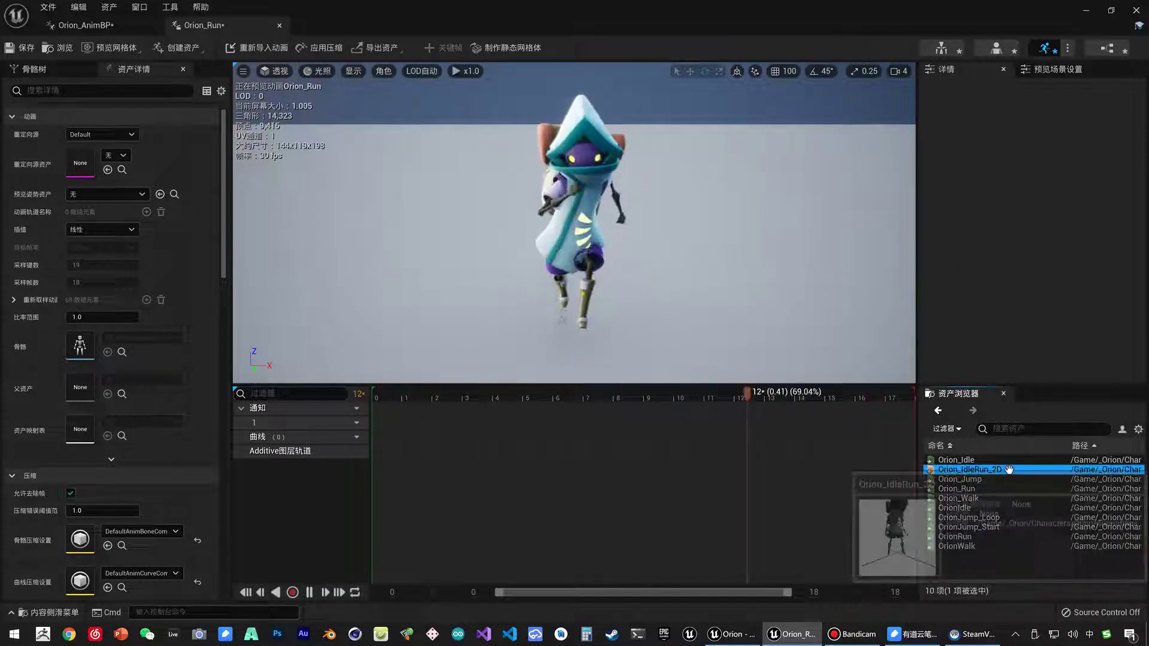
double_click(1009, 470)
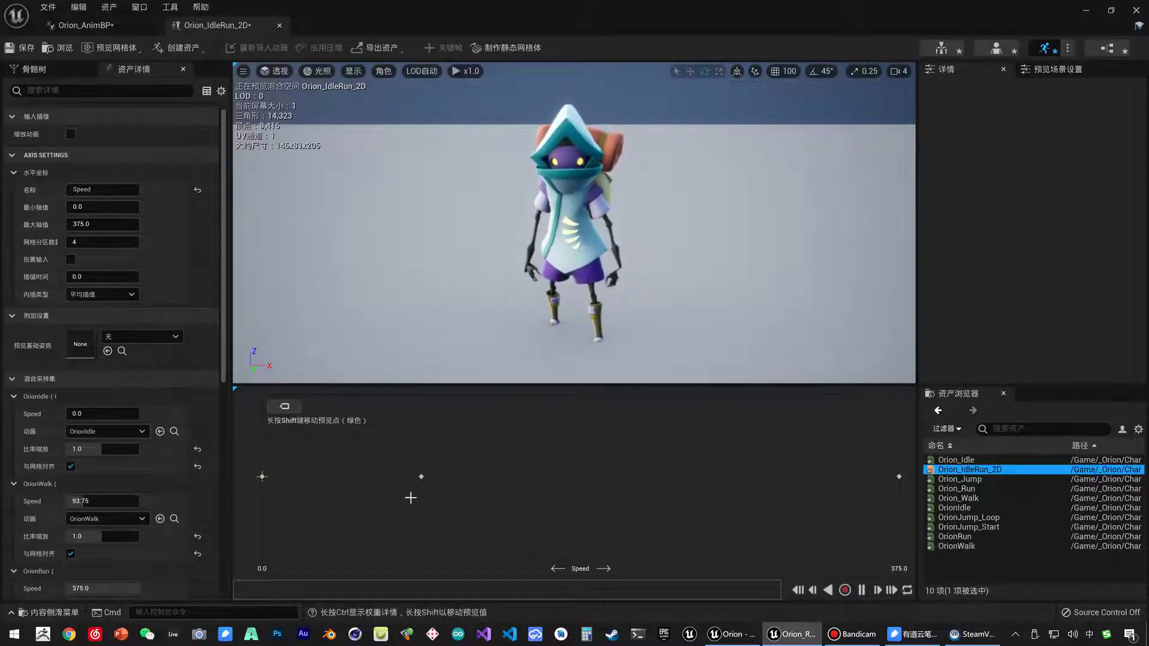
- Switch the blend space's idle sample to the Orion_Idle animation
scroll(119, 456, down, 2)
scroll(154, 454, down, 2)
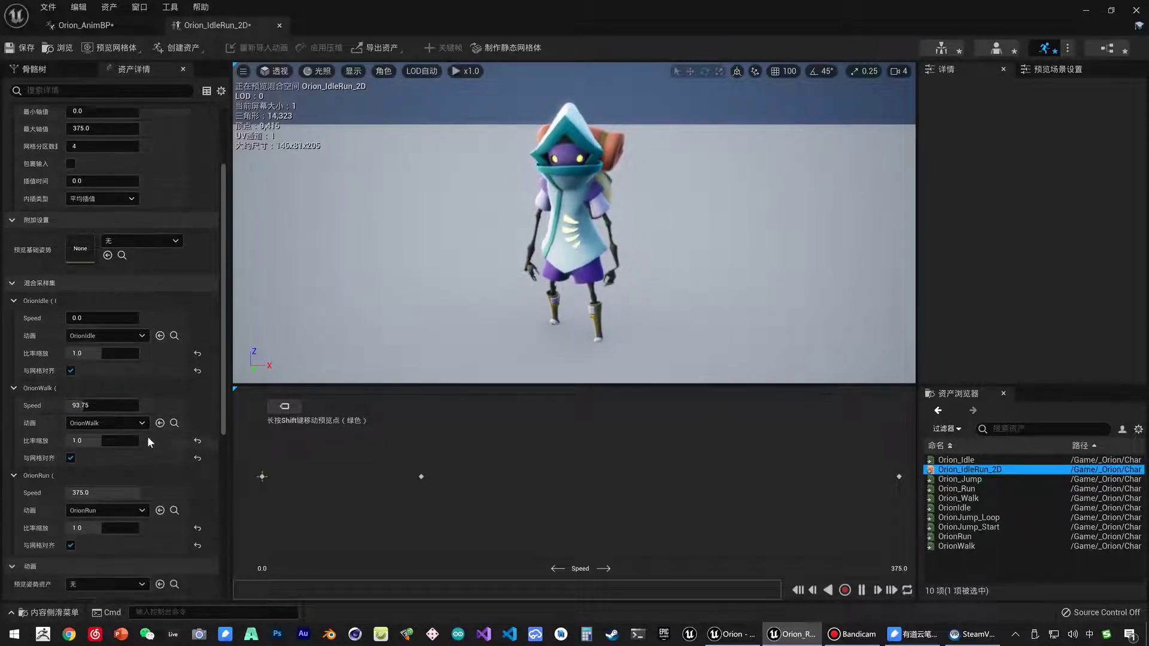
scroll(148, 437, down, 1)
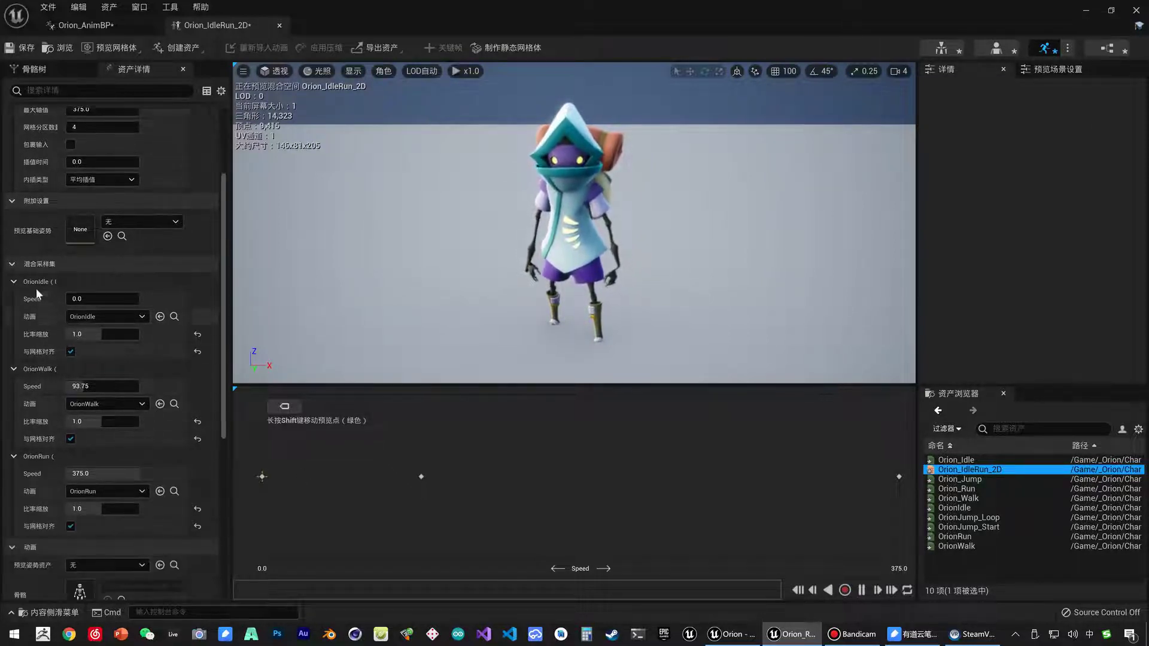
click(107, 317)
scroll(188, 512, up, 2)
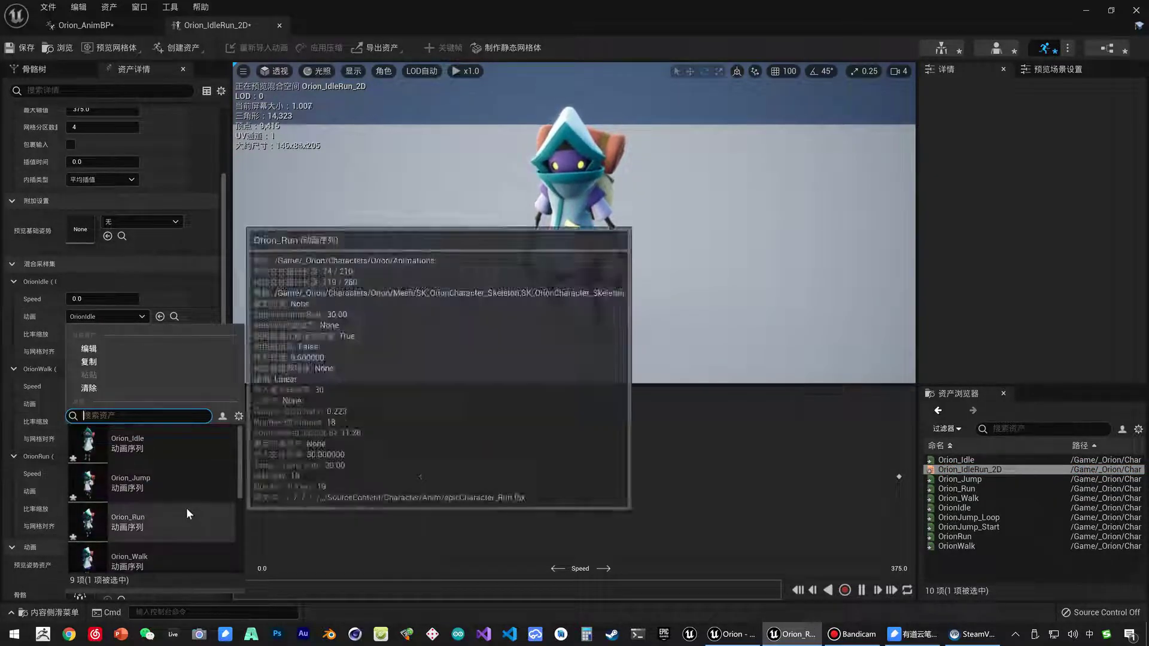
click(186, 507)
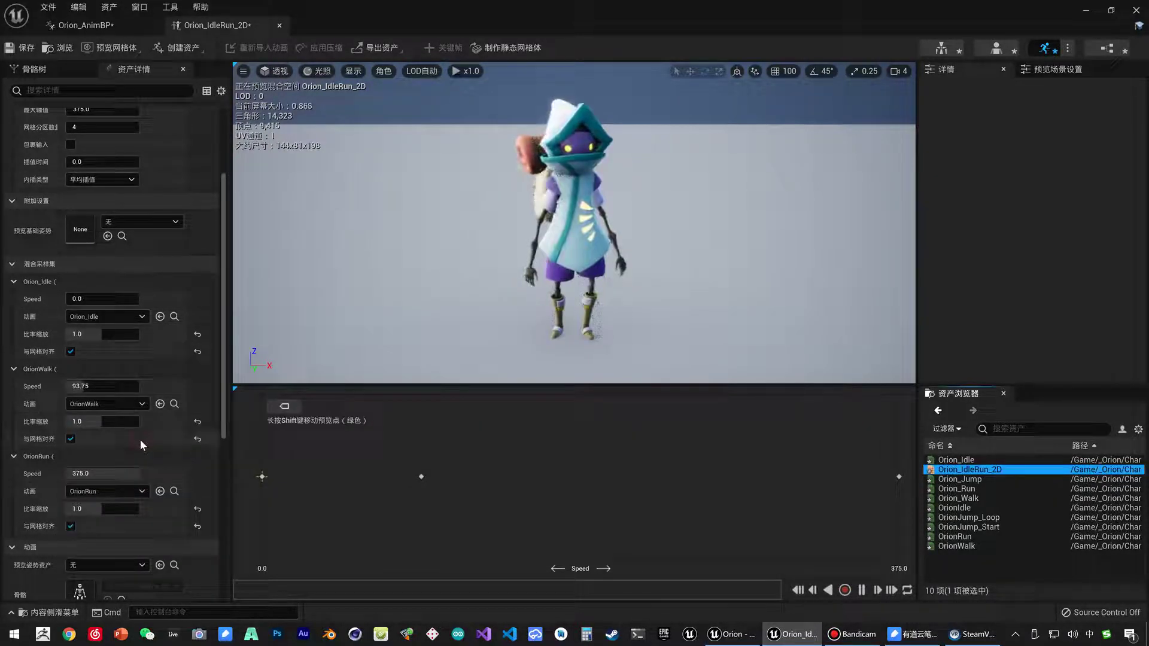
- Switch the walk sample to the Orion_Walk animation
click(96, 404)
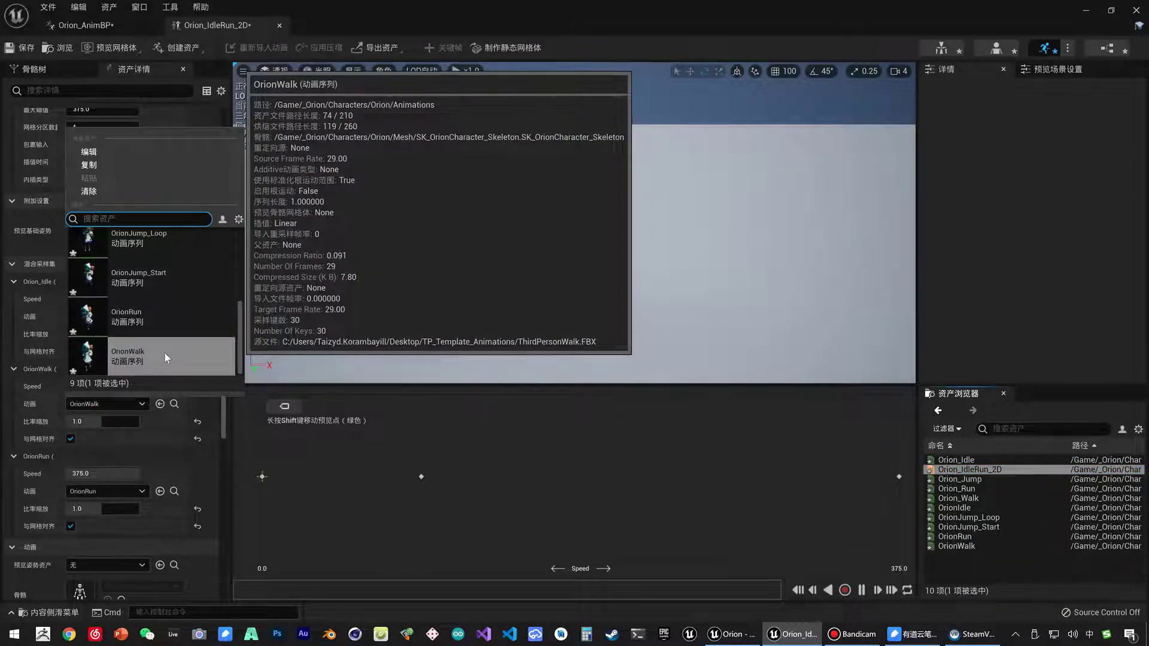
scroll(164, 353, up, 1)
scroll(164, 350, up, 2)
scroll(155, 341, up, 1)
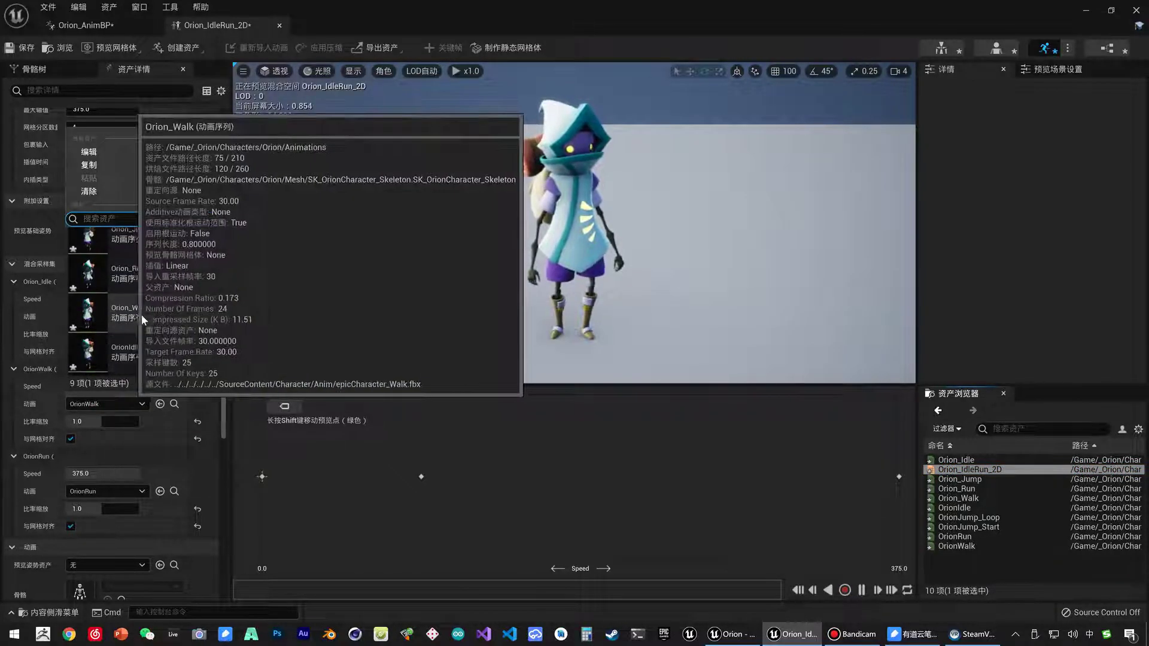
click(144, 314)
- Switch the run sample to the Orion_Run animation
scroll(128, 456, down, 1)
click(106, 455)
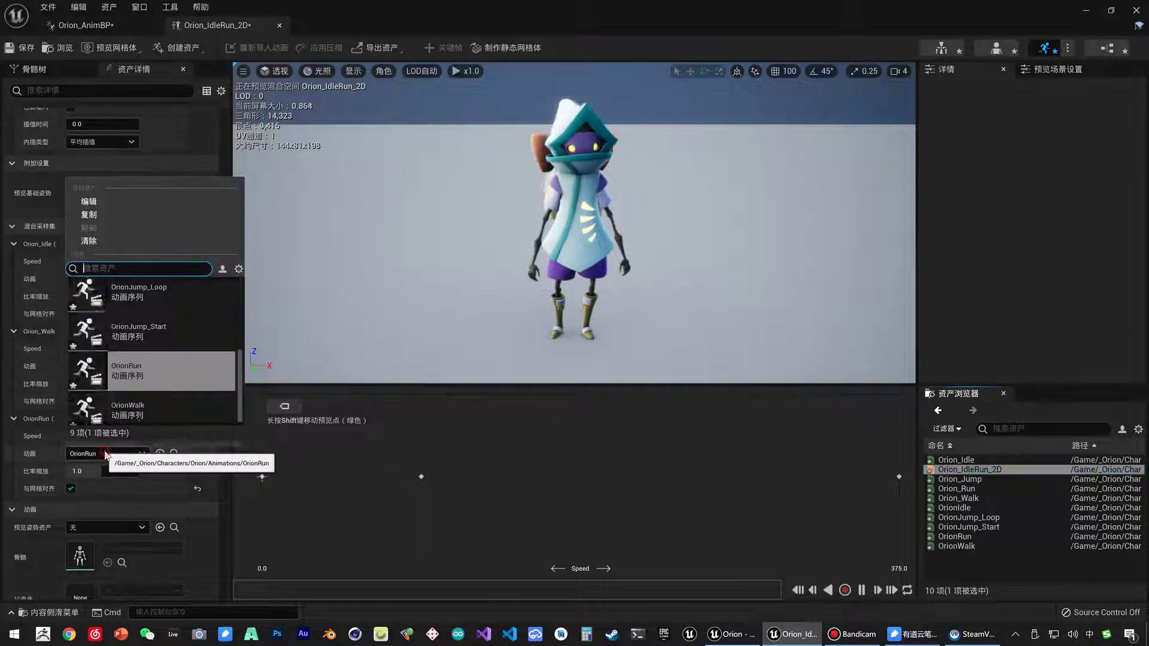
scroll(172, 399, up, 2)
scroll(172, 396, up, 1)
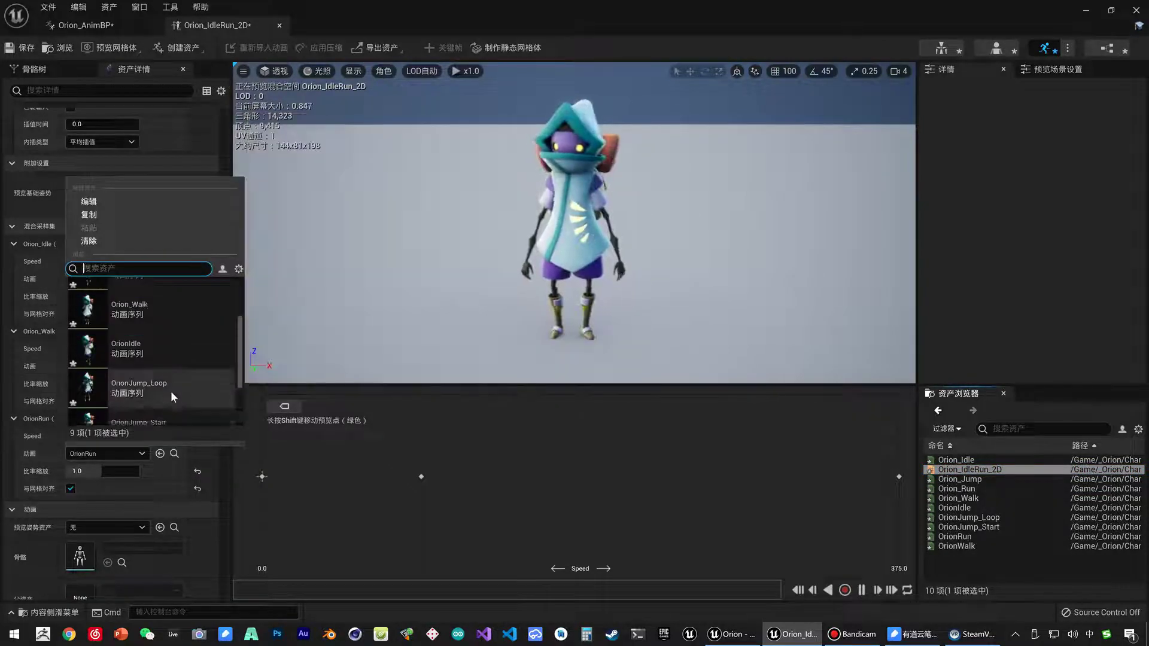
scroll(172, 396, up, 1)
scroll(171, 391, up, 1)
click(146, 357)
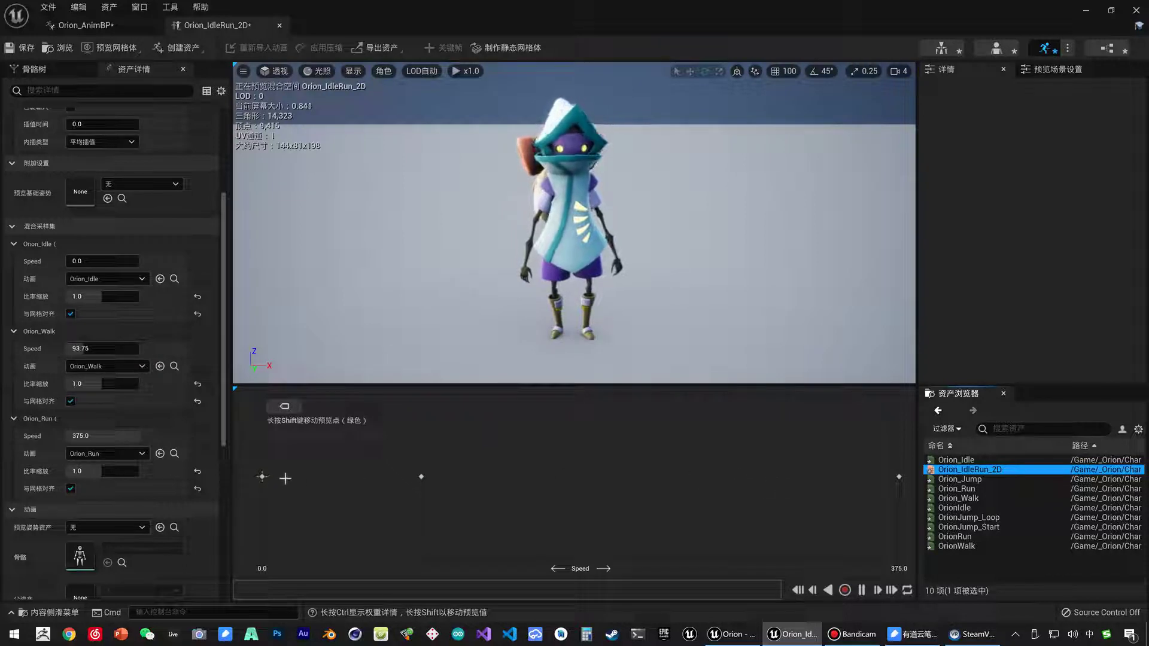
- Preview the blend across the Speed axis, save Orion_IdleRun_2D, and return to Orion_AnimBP
shift+drag(352, 479, 693, 479)
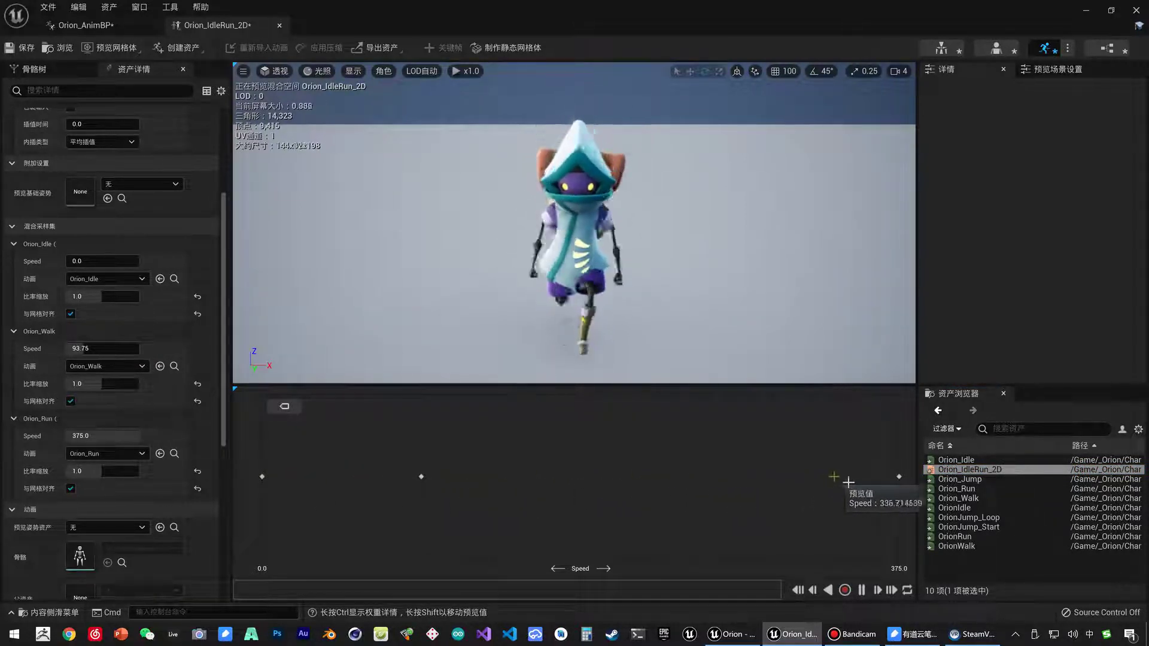
shift+drag(598, 494, 318, 494)
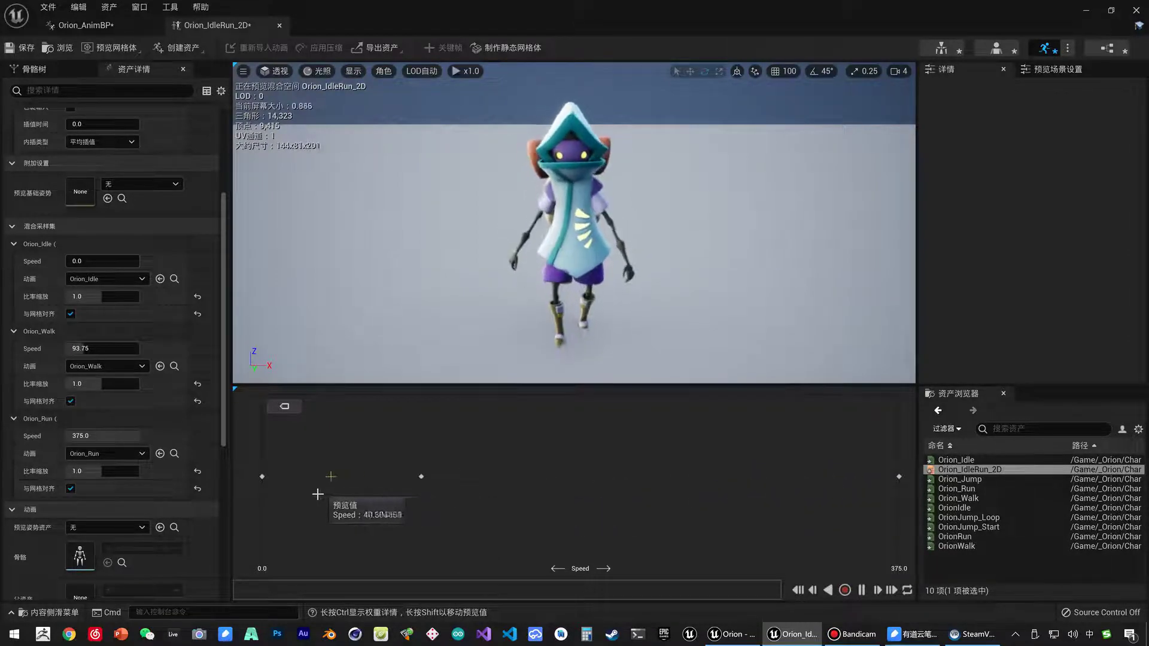
key(ctrl+s)
click(81, 25)
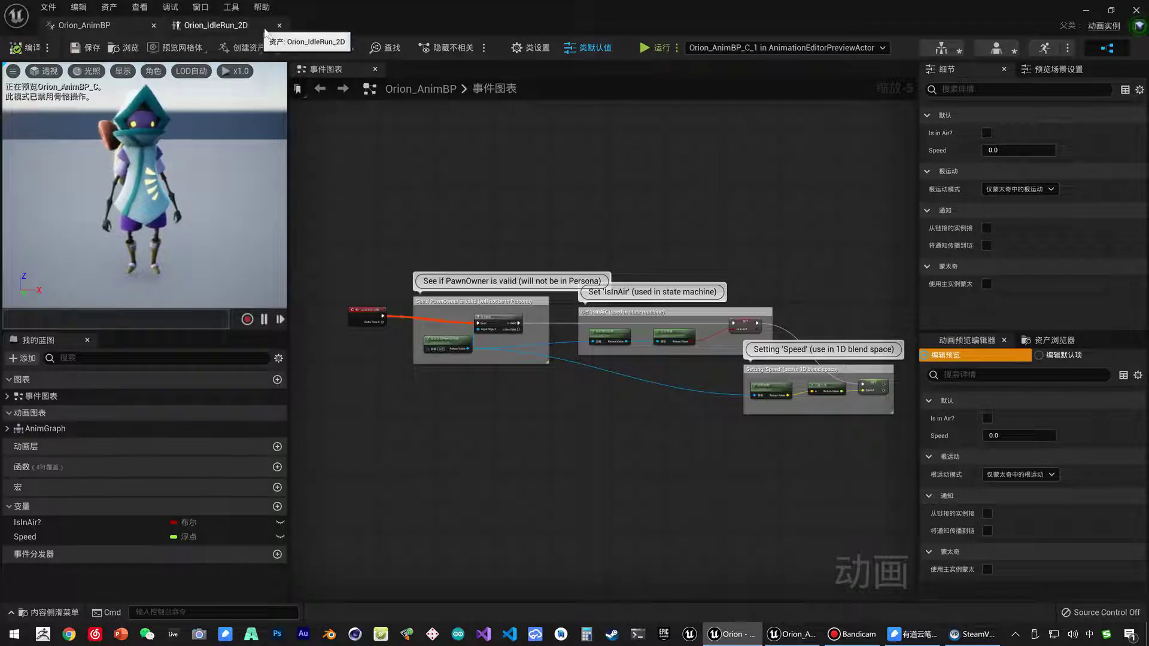
- Close the animation blueprint and play-test Orion's retargeted animations in the level, then stop
click(154, 25)
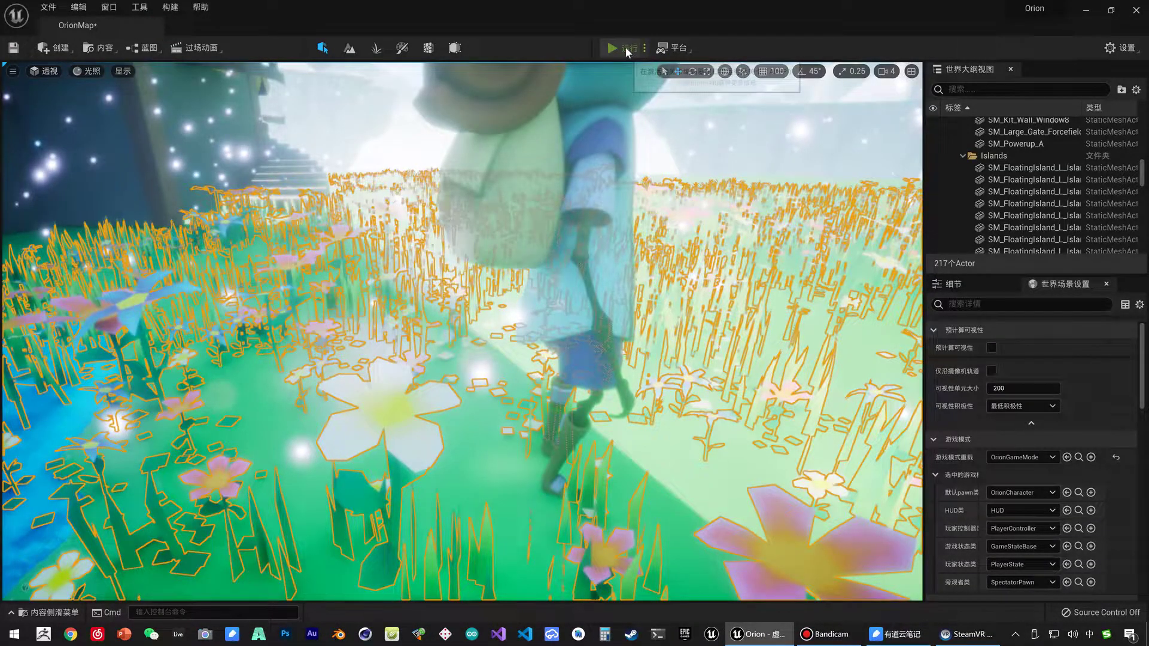
click(611, 47)
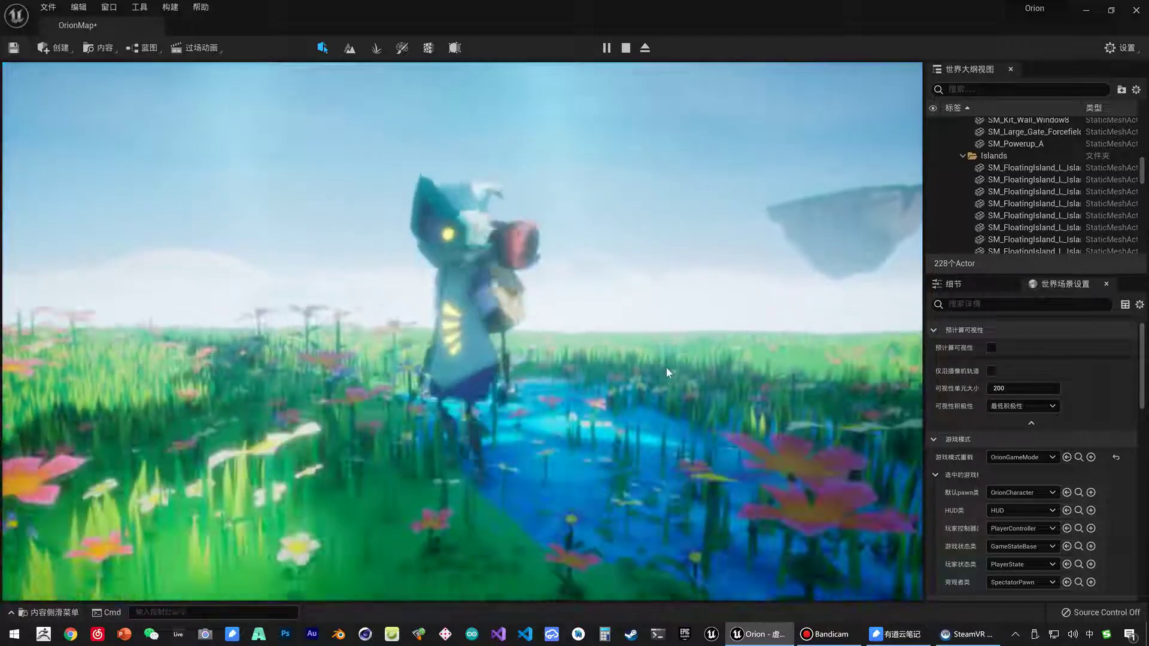
key(Escape)
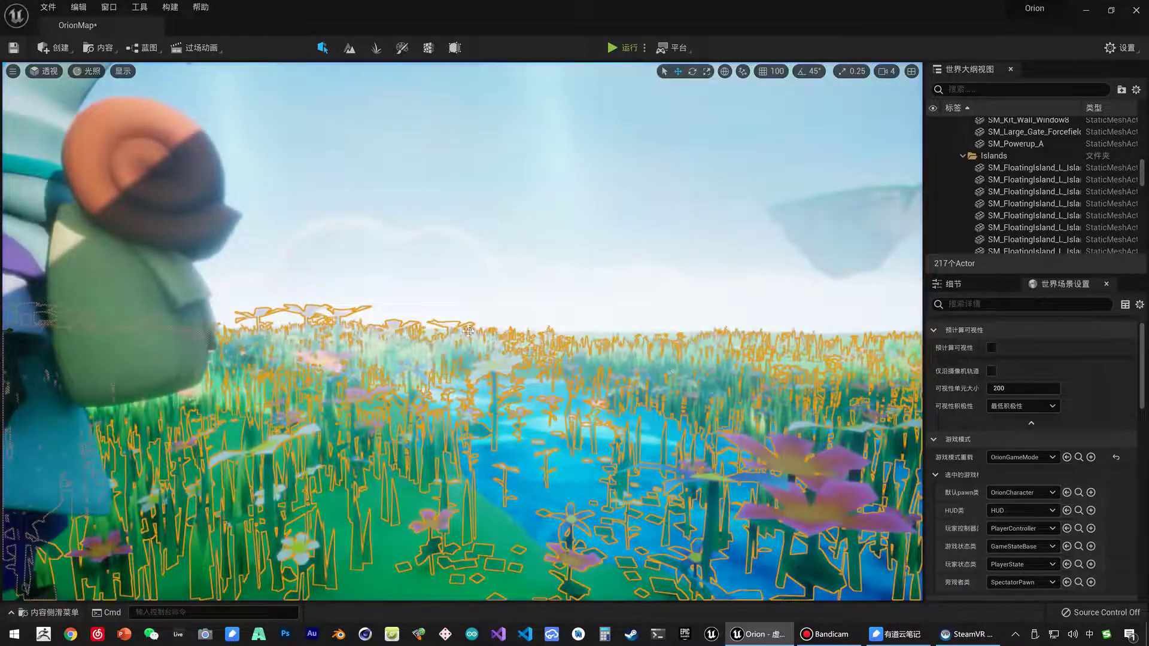
- Select the old OrionIdle, OrionWalk and OrionRun animations in the Content Drawer and delete them
drag(468, 331, 419, 389)
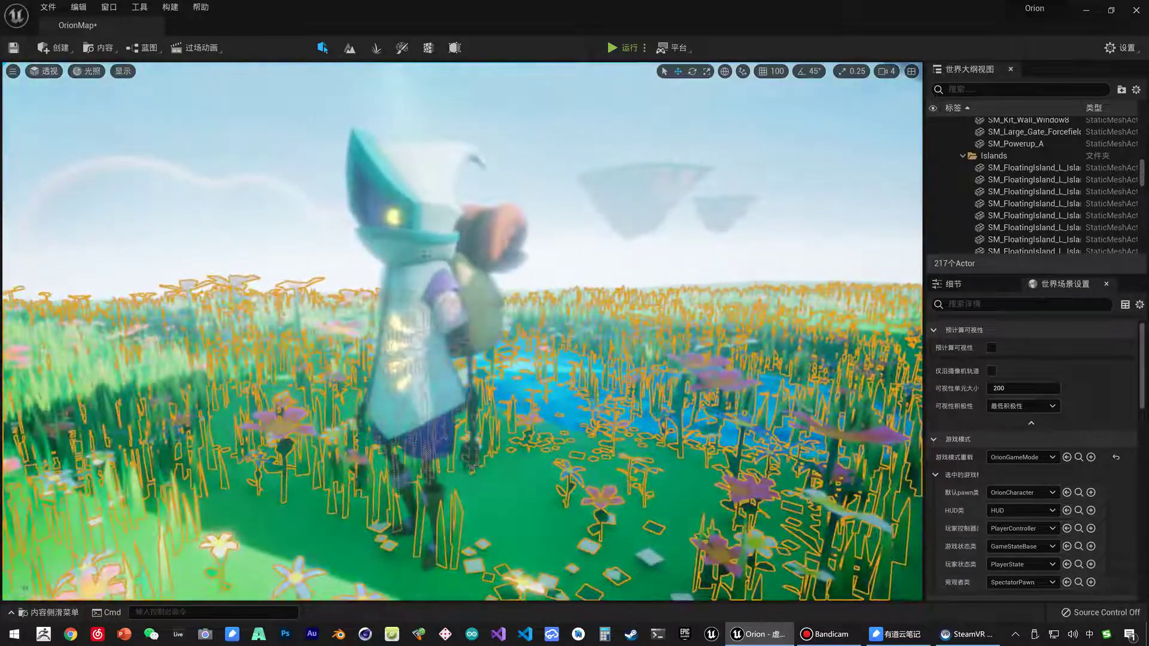
key(ctrl+space)
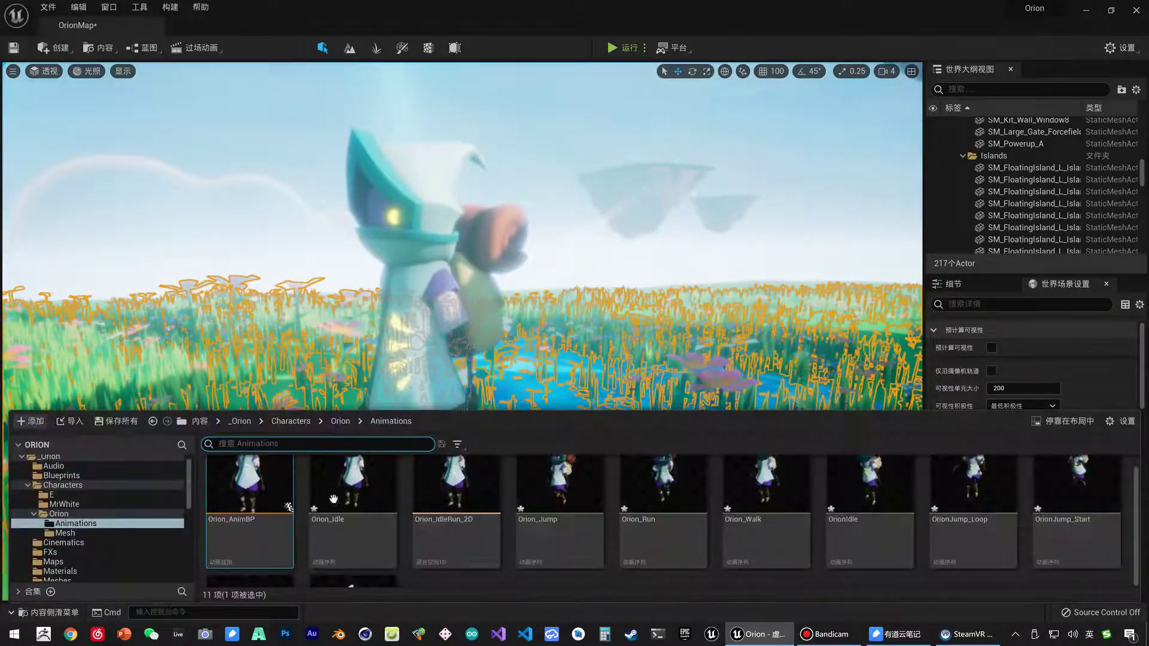
click(560, 496)
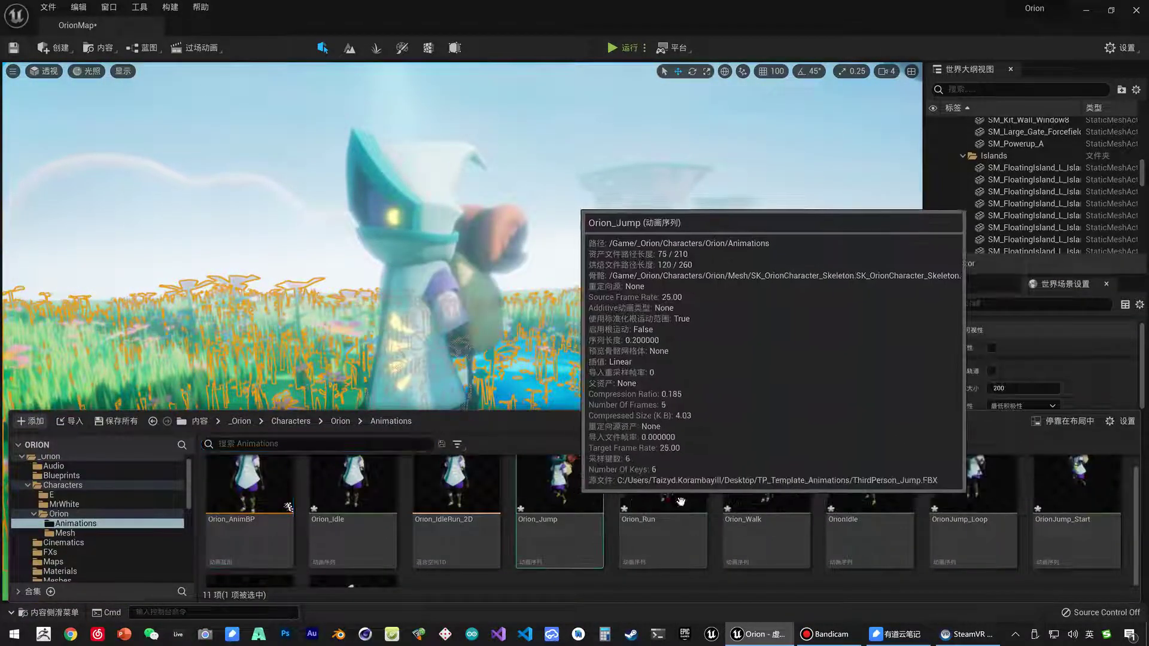
click(876, 494)
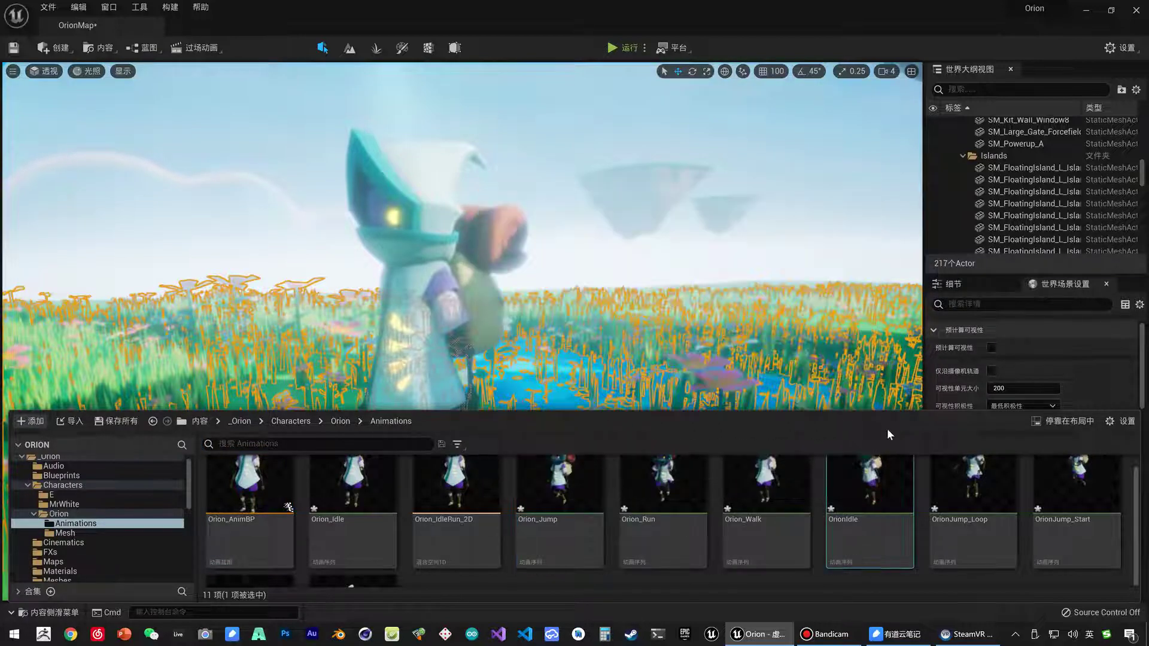
scroll(1007, 485, down, 2)
ctrl+click(338, 526)
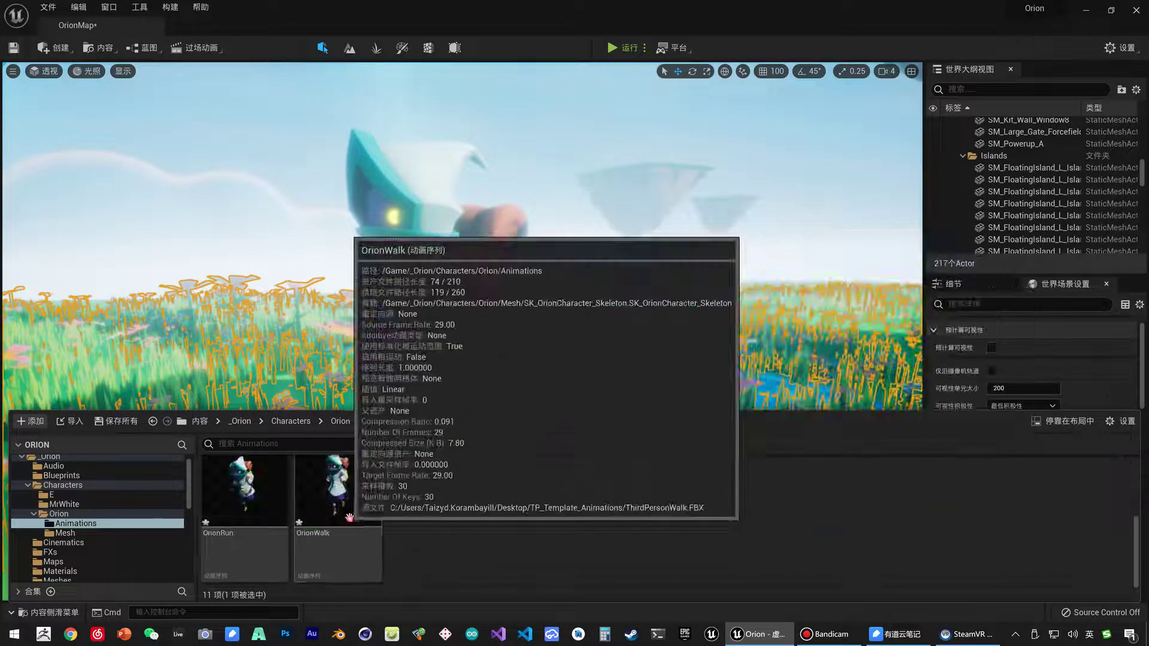
ctrl+click(249, 502)
key(Delete)
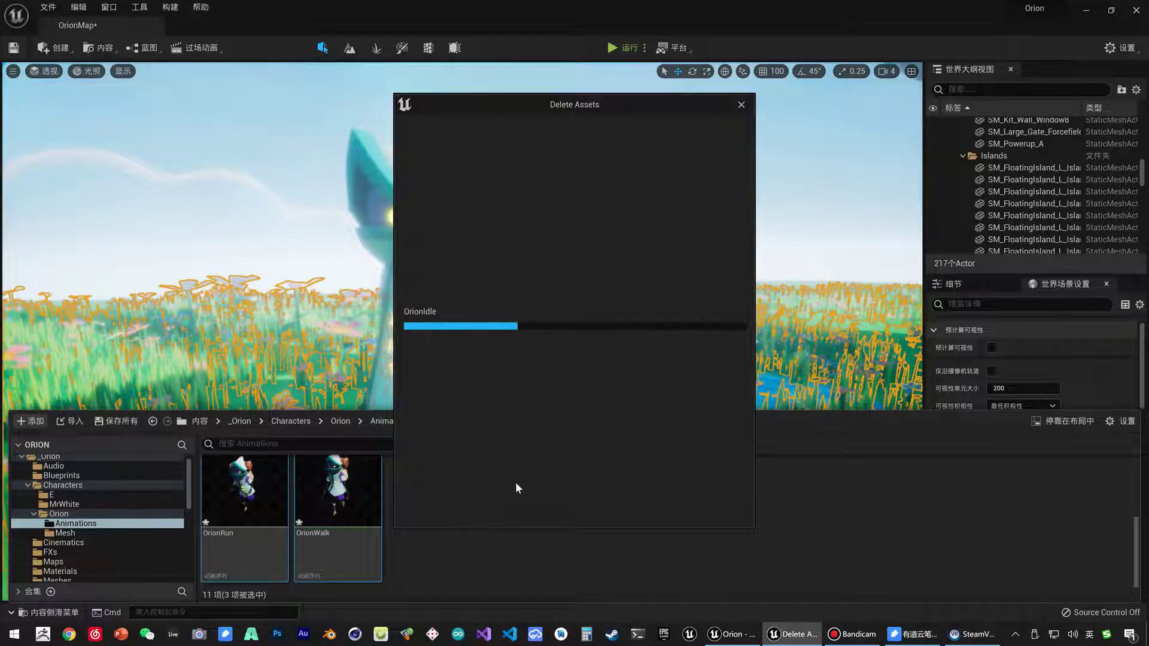
- Confirm deleting the old OrionIdle, OrionWalk and OrionRun animations, then select Orion_Jump to check it
click(522, 506)
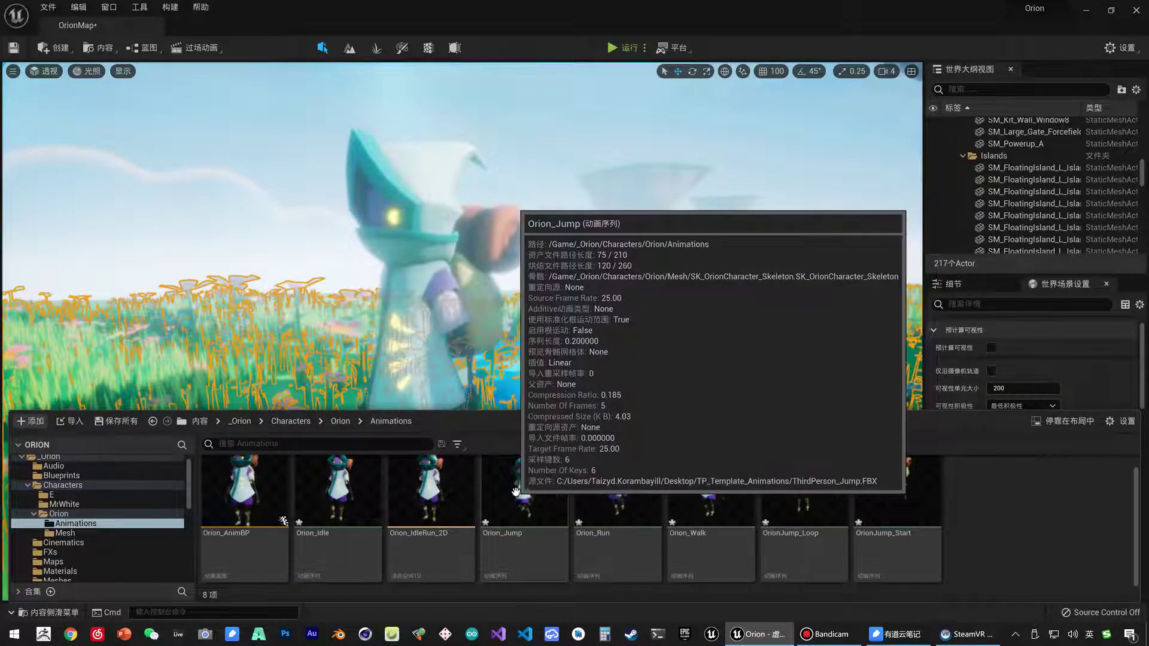
click(516, 492)
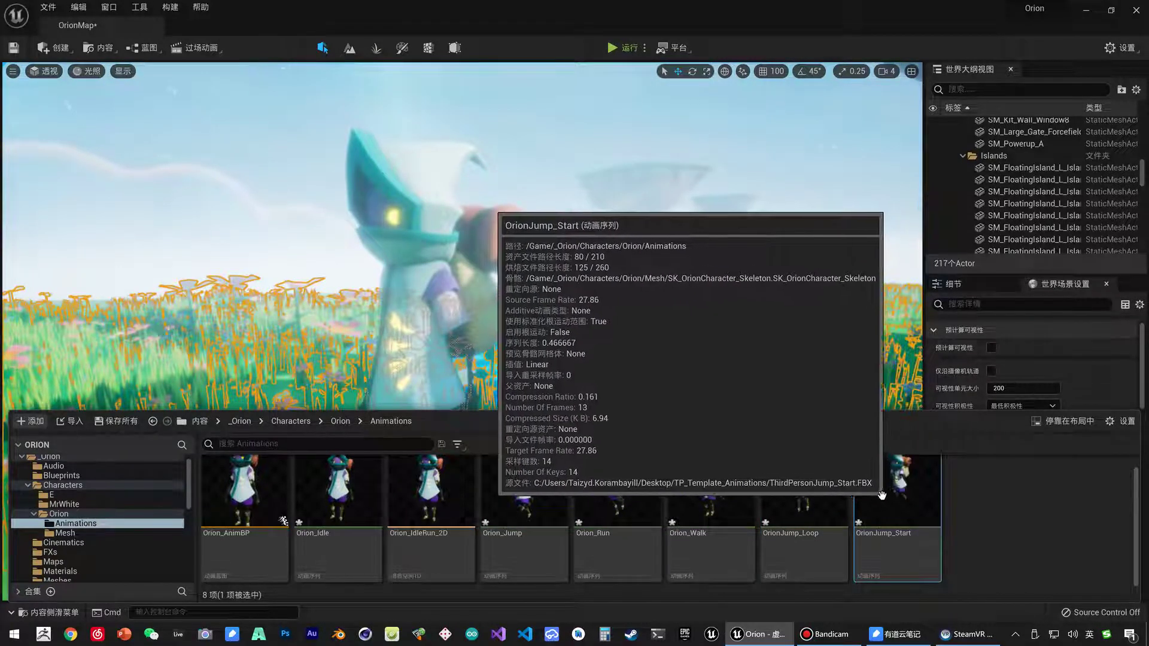
click(529, 524)
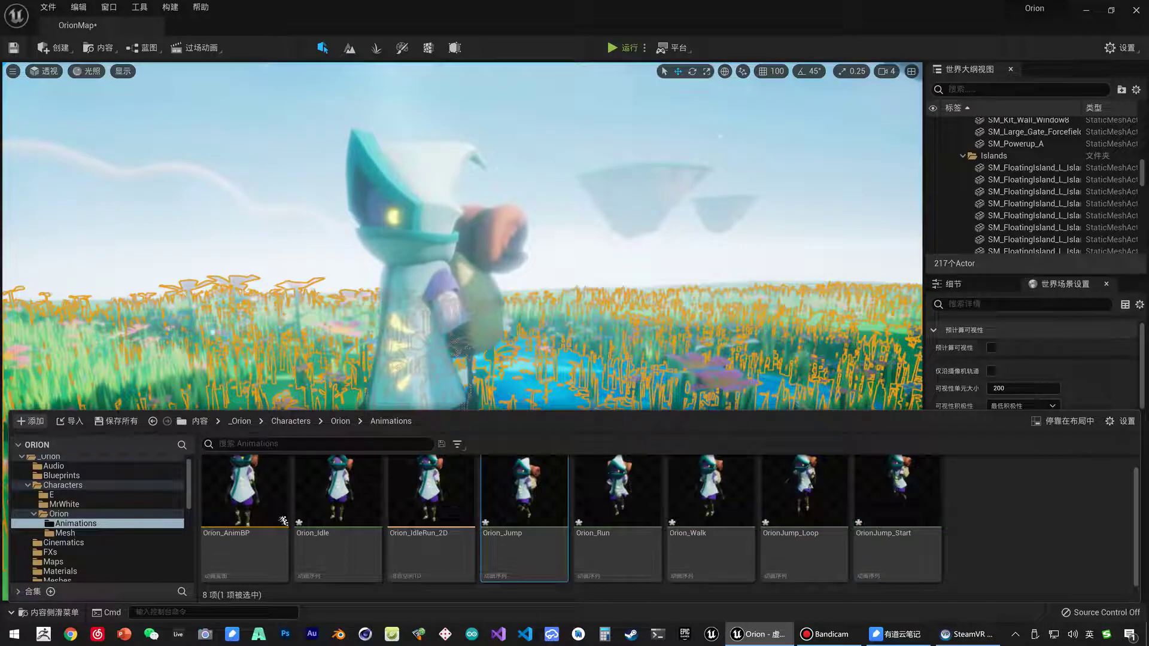